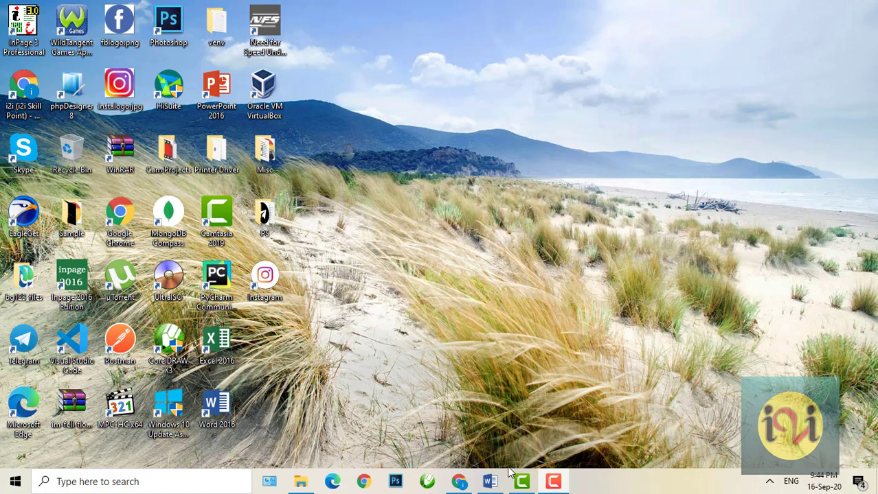
Switch to Word and create a new blank document
{"action": "left_click", "coordinate": [489, 483]}
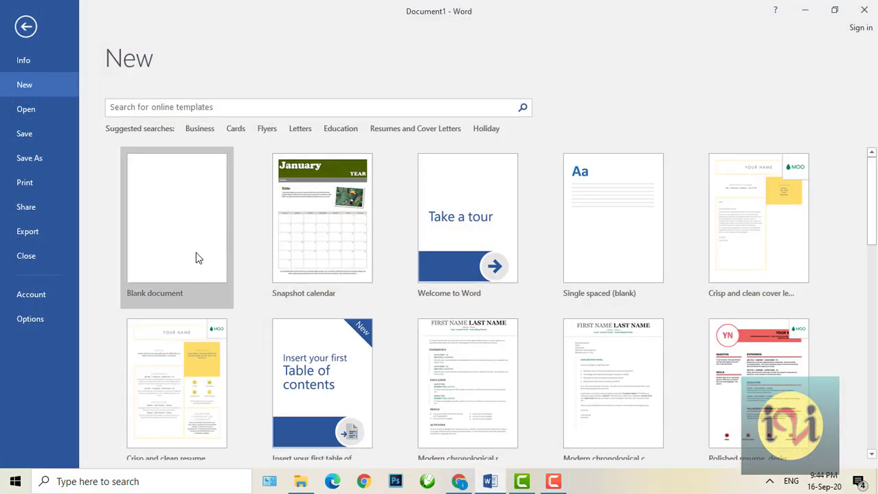
{"action": "left_click", "coordinate": [193, 238]}
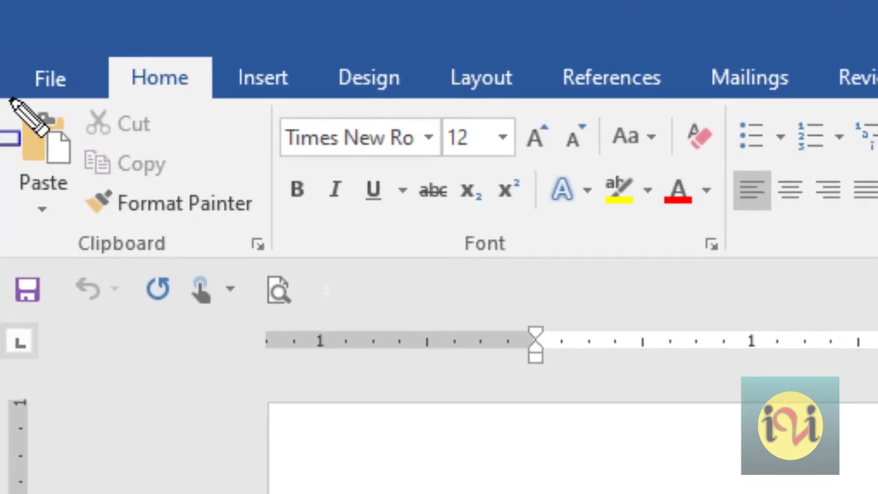
{"action": "mouse_move", "coordinate": [8, 101]}
{"action": "left_mouse_down"}
{"action": "mouse_move", "coordinate": [76, 105]}
{"action": "mouse_move", "coordinate": [213, 137]}
{"action": "mouse_move", "coordinate": [249, 204]}
{"action": "mouse_move", "coordinate": [256, 197]}
{"action": "mouse_move", "coordinate": [261, 248]}
{"action": "left_mouse_up"}
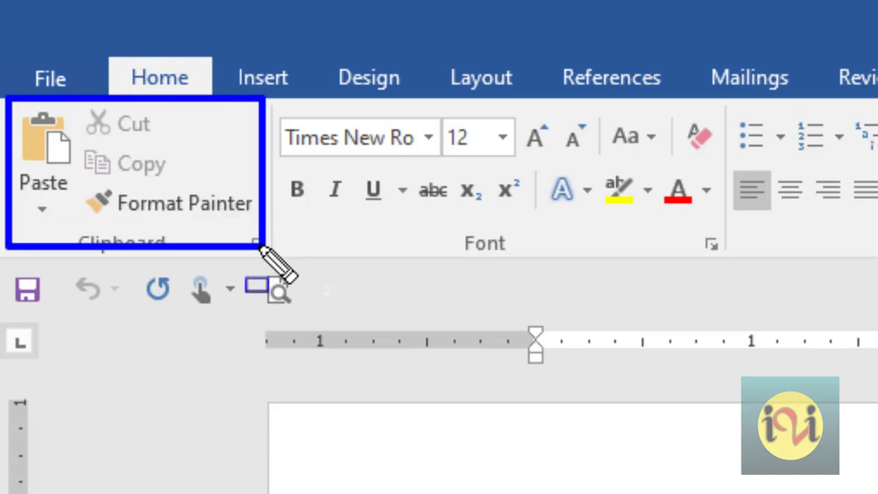
{"action": "key", "text": "Escape"}
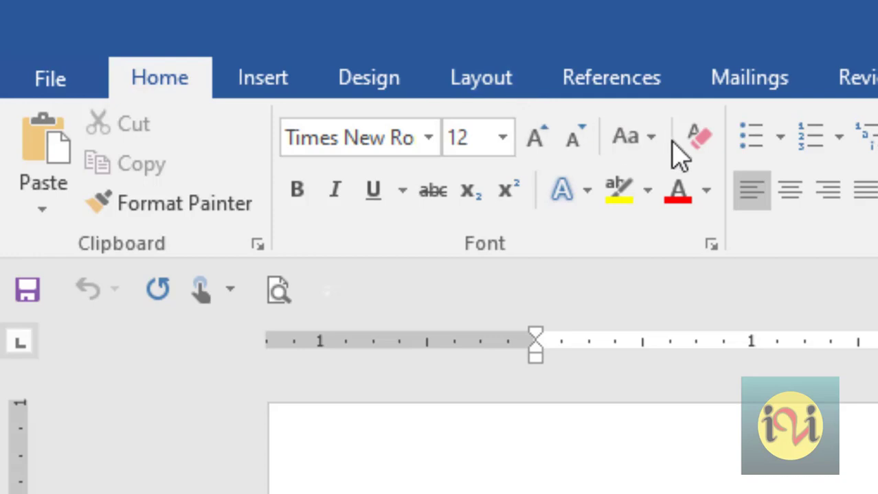
{"action": "key", "text": "ctrl+shift+d"}
{"action": "mouse_move", "coordinate": [664, 102]}
{"action": "left_mouse_down"}
{"action": "mouse_move", "coordinate": [719, 132]}
{"action": "mouse_move", "coordinate": [731, 165]}
{"action": "left_mouse_up"}
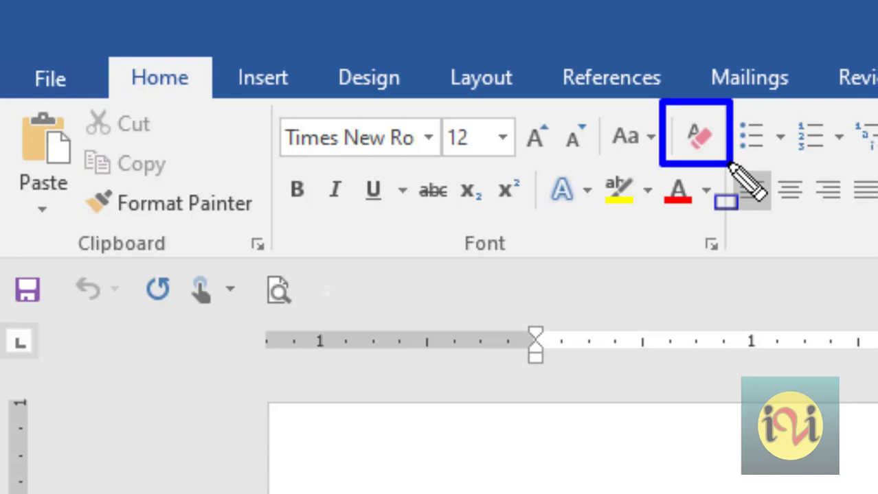
{"action": "mouse_move", "coordinate": [729, 165]}
{"action": "left_mouse_down"}
{"action": "mouse_move", "coordinate": [725, 190]}
{"action": "mouse_move", "coordinate": [698, 221]}
{"action": "mouse_move", "coordinate": [700, 172]}
{"action": "mouse_move", "coordinate": [731, 158]}
{"action": "left_mouse_up"}
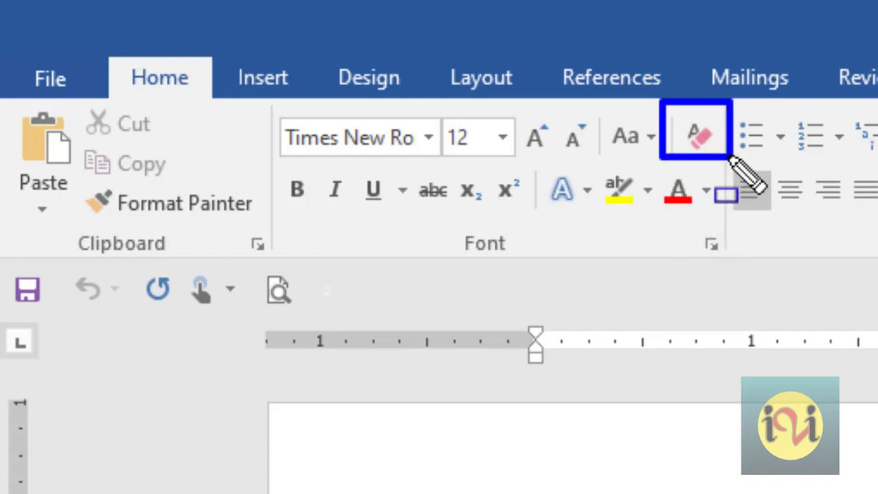
{"action": "key", "text": "Escape"}
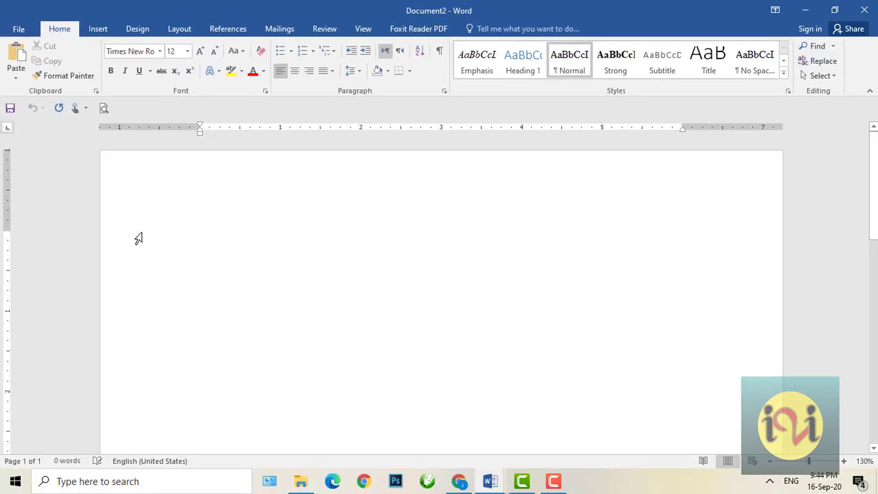
Enter the word "Cut" on the blank page and increase its font size to 17
{"action": "type", "text": "Cut"}
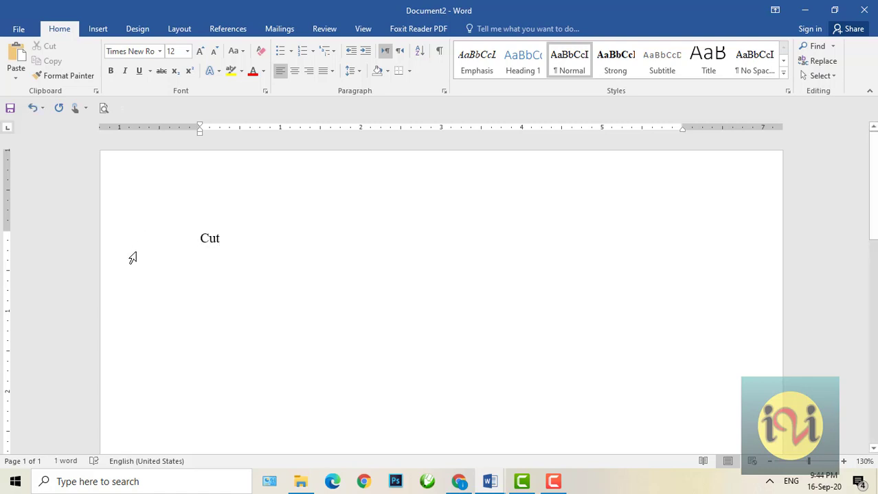
{"action": "key", "text": "ctrl+a"}
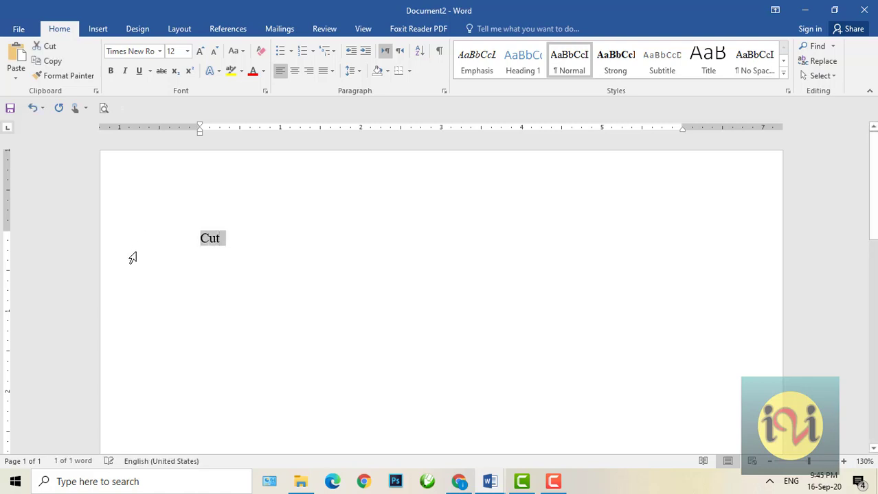
{"action": "key", "text": "ctrl+bracketright"}
{"action": "key", "text": "ctrl+bracketright"}
{"action": "key", "text": "ctrl+bracketright"}
{"action": "key", "text": "ctrl+bracketright"}
{"action": "key", "text": "ctrl+bracketright"}
{"action": "key", "text": "ctrl+bracketright"}
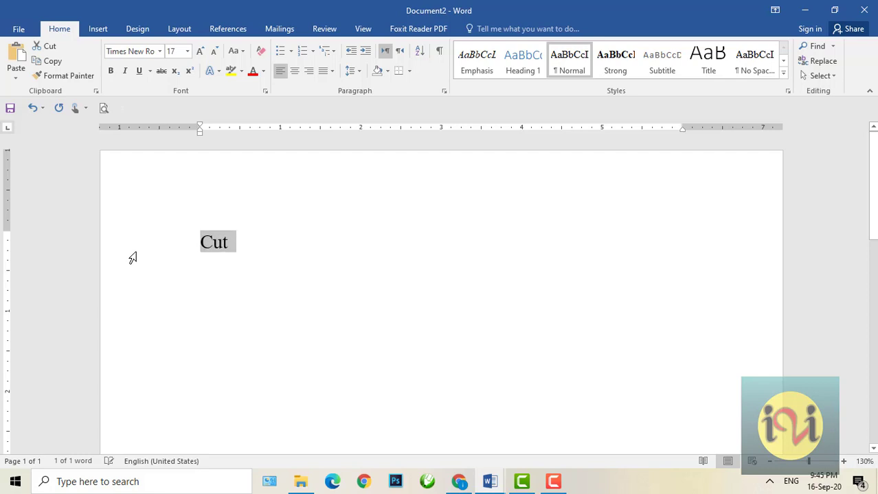
{"action": "left_click", "coordinate": [252, 249]}
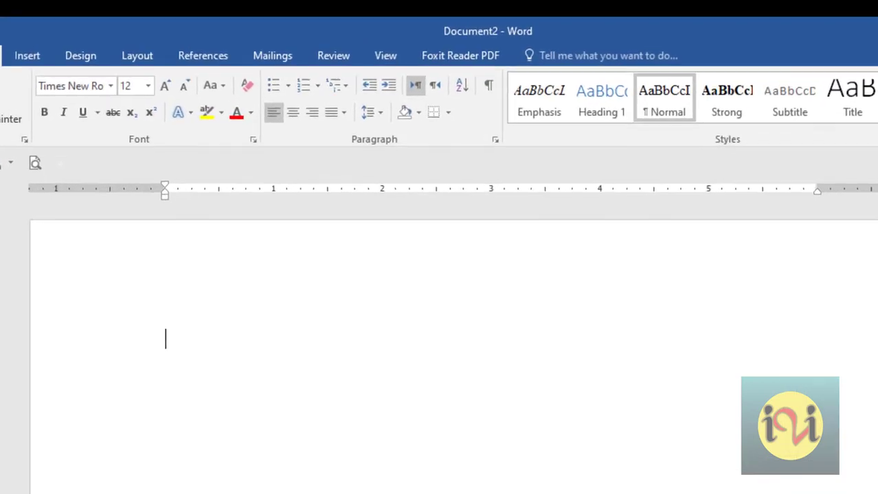
Generate sample text in the empty document with the formula =rand(4,4)
{"action": "type", "text": "="}
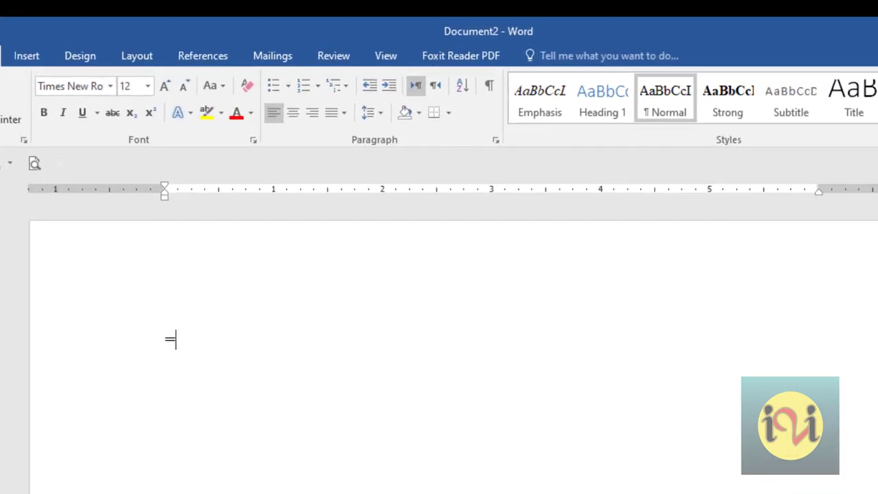
{"action": "type", "text": "rand(4,"}
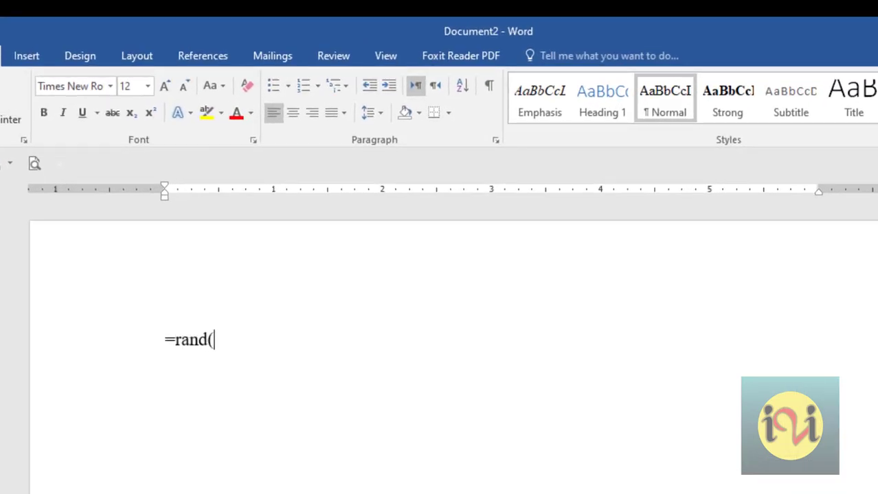
{"action": "type", "text": "4)"}
{"action": "key", "text": "Return"}
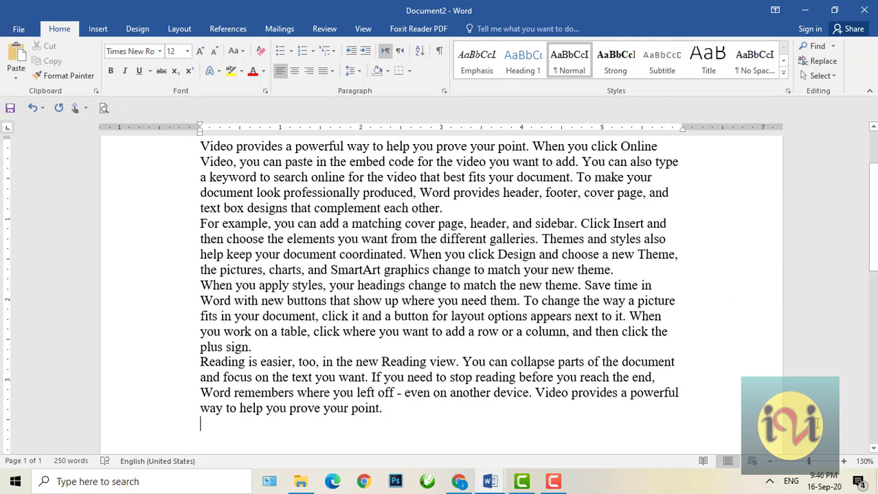
{"action": "scroll", "coordinate": [391, 268], "scroll_direction": "up", "scroll_amount": 3}
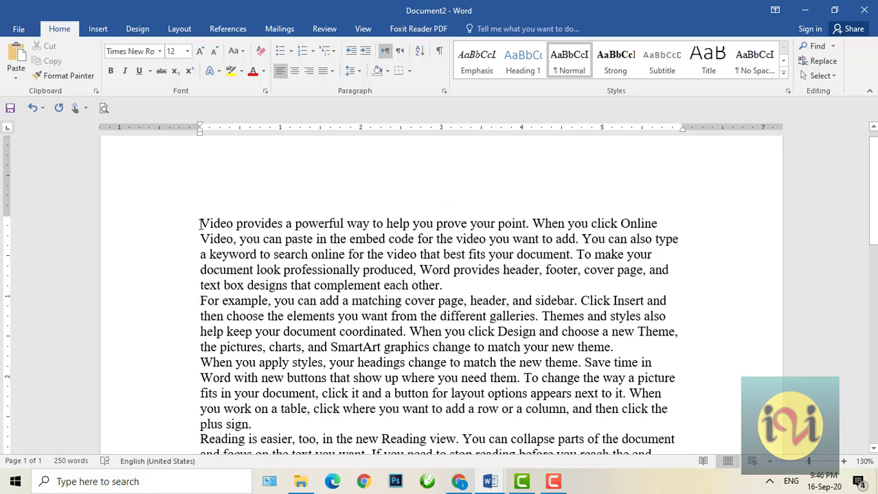
{"action": "left_click_drag", "start_coordinate": [199, 223], "coordinate": [529, 220]}
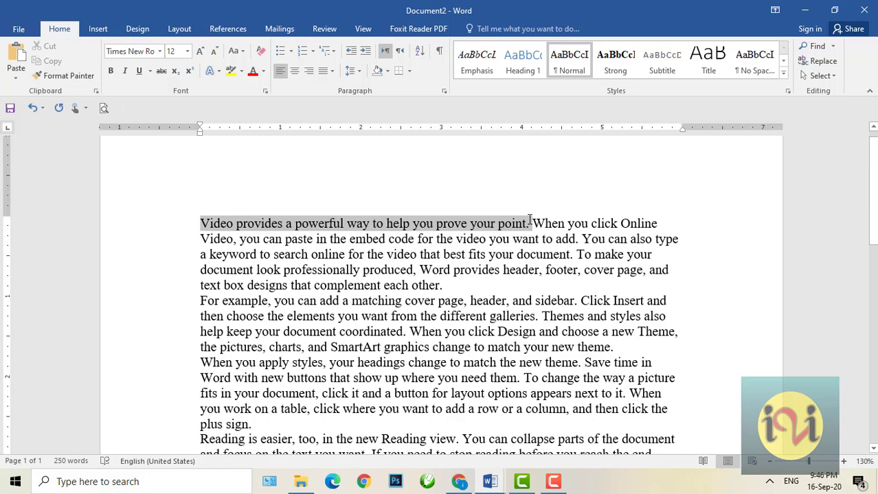
{"action": "mouse_move", "coordinate": [530, 220]}
{"action": "left_mouse_down"}
{"action": "mouse_move", "coordinate": [383, 310]}
{"action": "mouse_move", "coordinate": [454, 270]}
{"action": "mouse_move", "coordinate": [495, 224]}
{"action": "mouse_move", "coordinate": [532, 223]}
{"action": "left_mouse_up"}
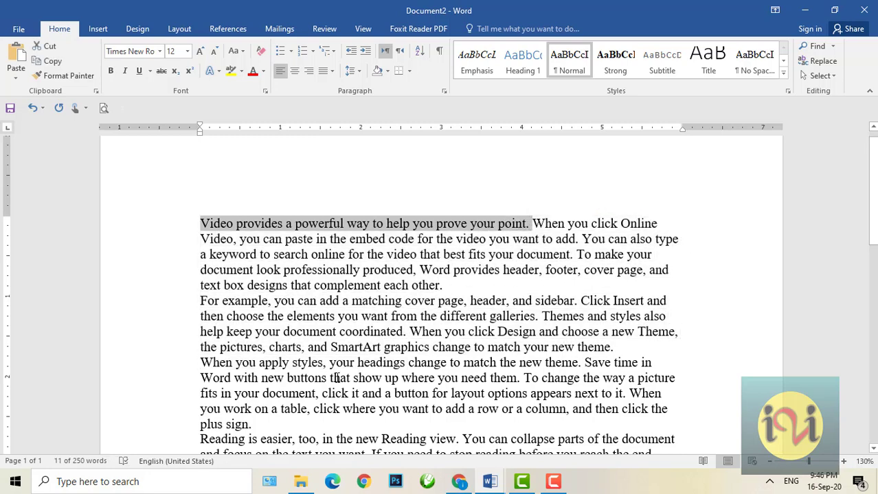
{"action": "left_click", "coordinate": [261, 425]}
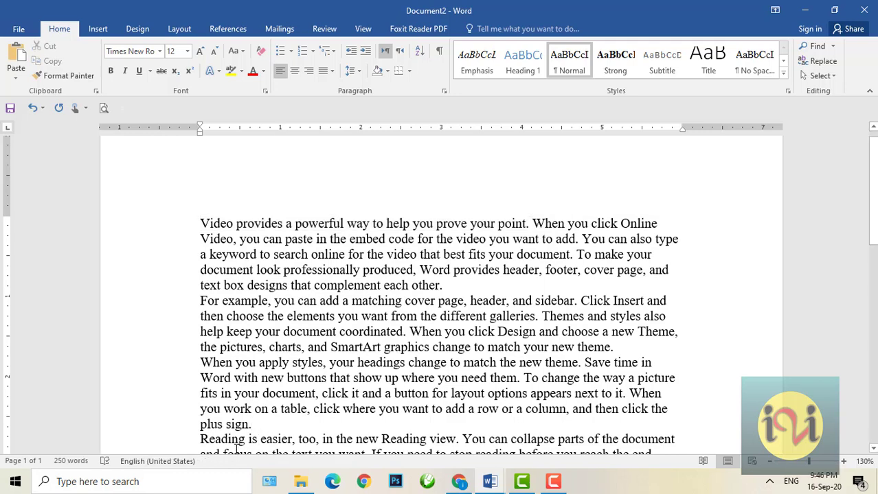
Cut the first sentence, "Video provides a powerful way to help you prove your point.", and paste it after "plus sign." in the third paragraph
{"action": "left_click", "coordinate": [205, 222]}
{"action": "left_click_drag", "start_coordinate": [205, 221], "coordinate": [531, 222]}
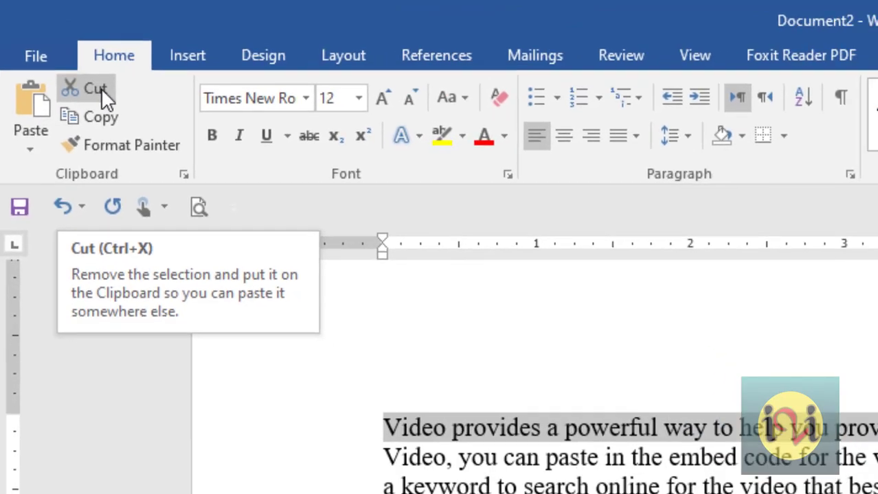
{"action": "left_click", "coordinate": [119, 105]}
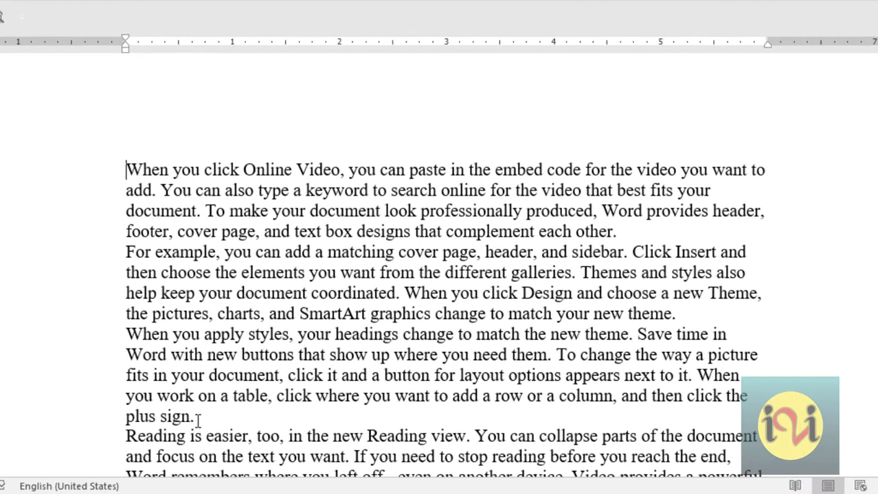
{"action": "left_click", "coordinate": [198, 417]}
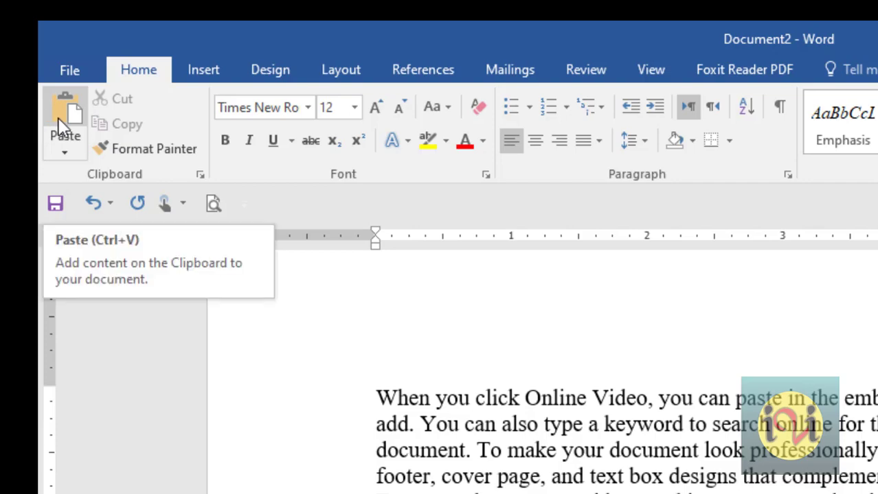
{"action": "left_click", "coordinate": [59, 118]}
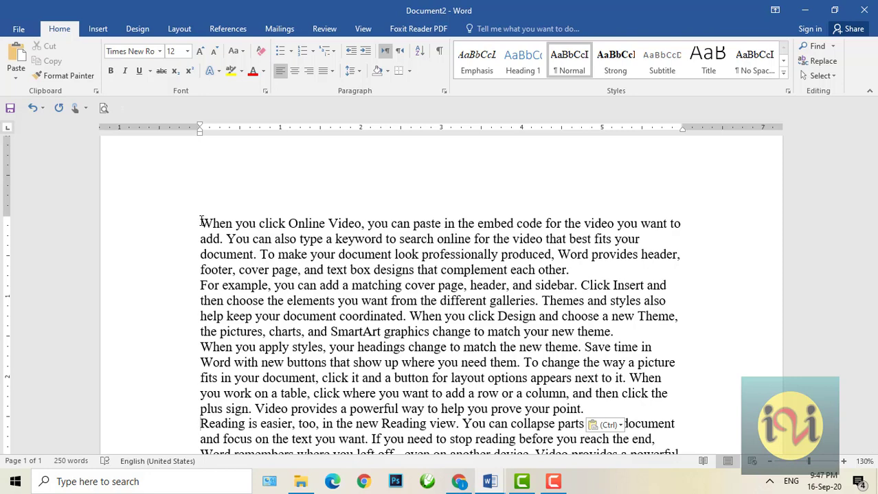
Cut the first paragraph, beginning "When you click Online Video", and paste it on a new line after the document's last paragraph
{"action": "scroll", "coordinate": [321, 286], "scroll_direction": "down", "scroll_amount": 2}
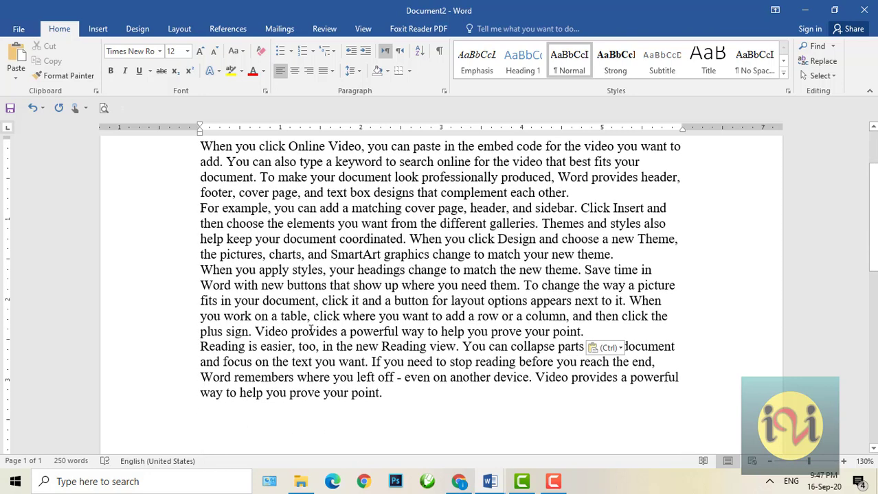
{"action": "scroll", "coordinate": [295, 270], "scroll_direction": "up", "scroll_amount": 2}
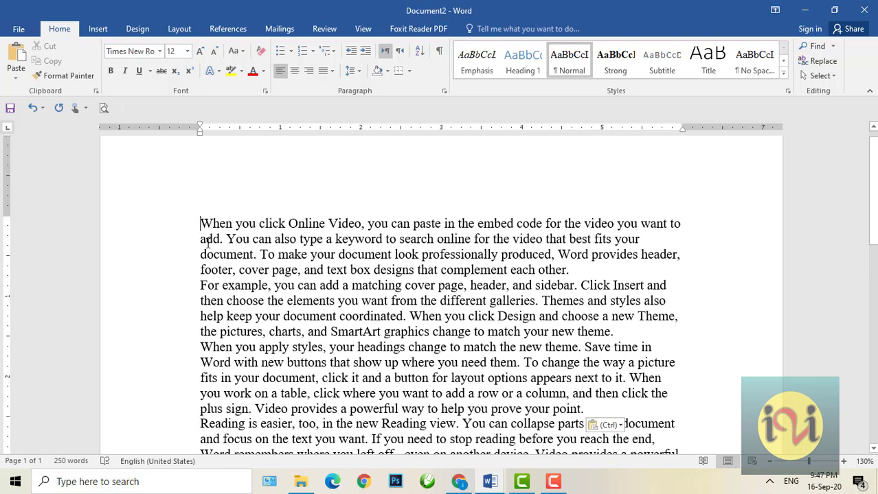
{"action": "left_click_drag", "start_coordinate": [201, 223], "coordinate": [591, 267]}
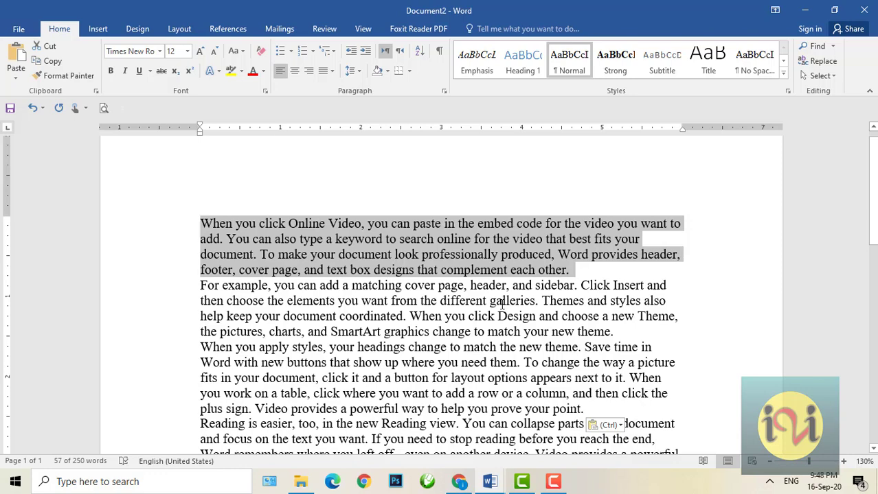
{"action": "key", "text": "ctrl+x"}
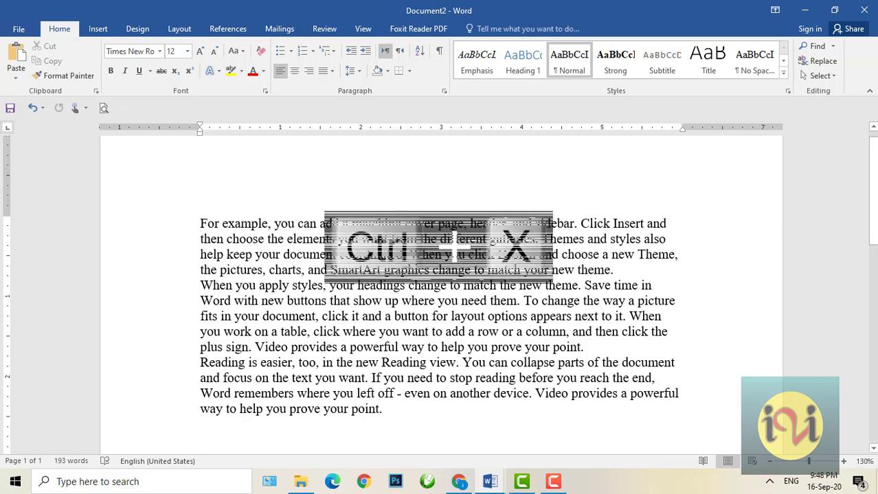
{"action": "left_click", "coordinate": [390, 409]}
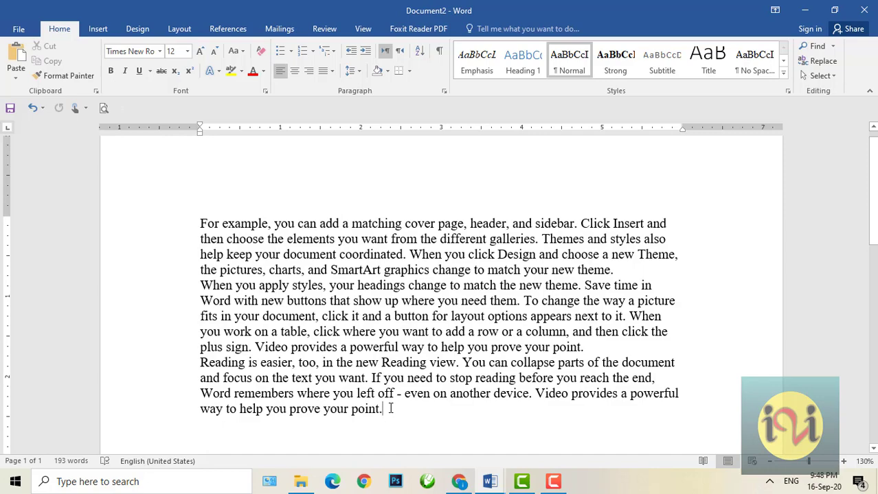
{"action": "key", "text": "Return"}
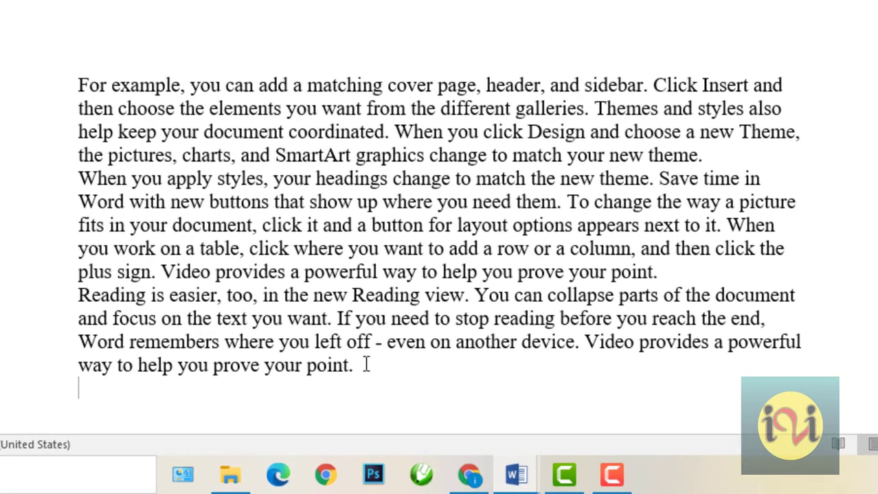
{"action": "key", "text": "ctrl+v"}
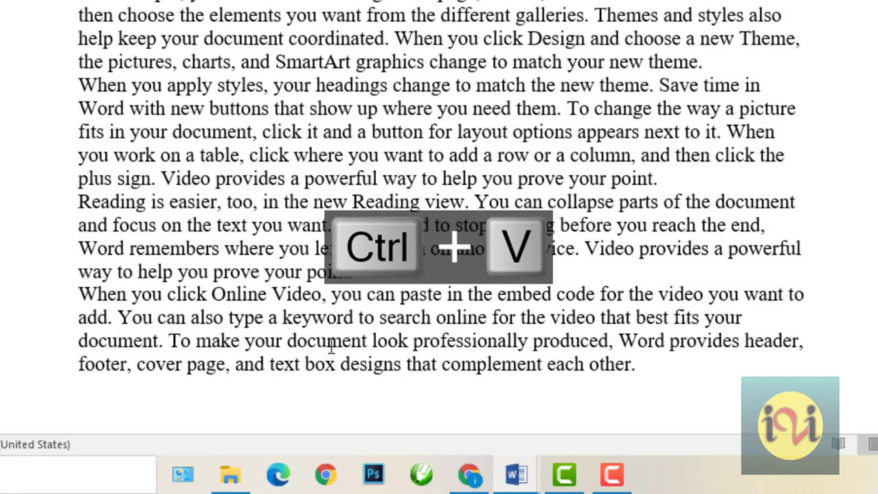
Copy the first paragraph, beginning "For example", and paste it on a new line after the paragraph beginning "Reading is easier"
{"action": "scroll", "coordinate": [327, 331], "scroll_direction": "up", "scroll_amount": 2}
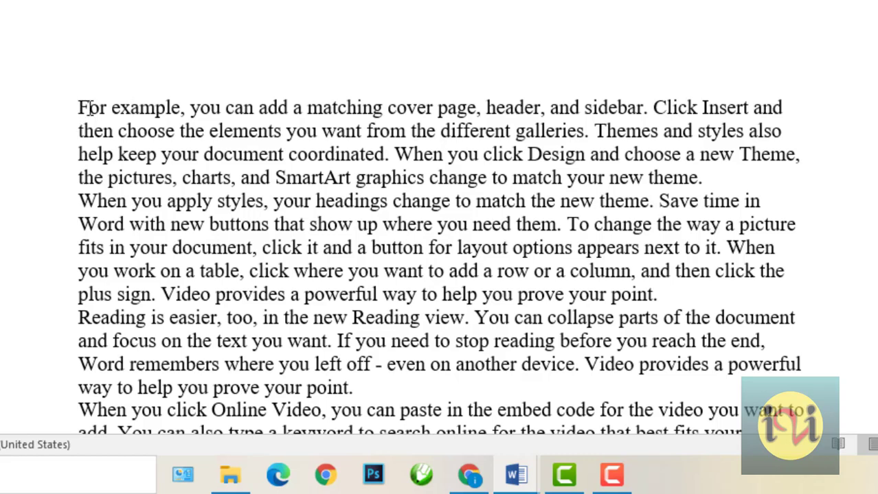
{"action": "scroll", "coordinate": [98, 129], "scroll_direction": "down", "scroll_amount": 3}
{"action": "scroll", "coordinate": [110, 144], "scroll_direction": "up", "scroll_amount": 3}
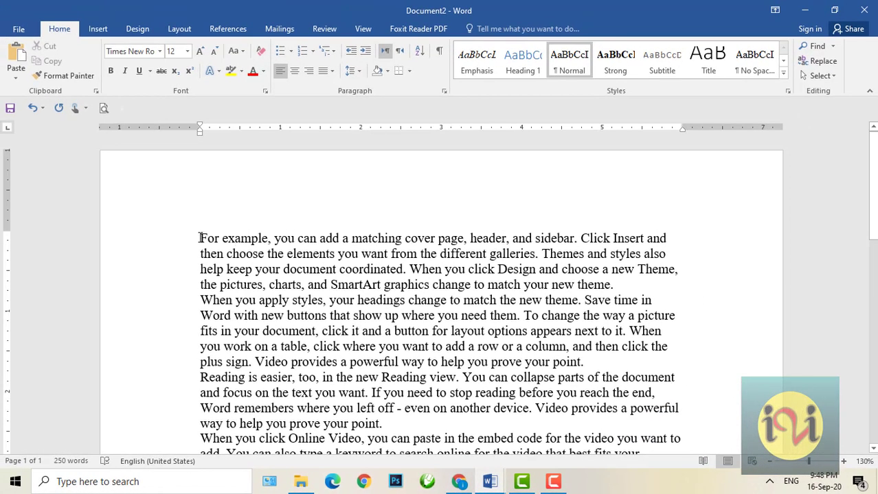
{"action": "mouse_move", "coordinate": [200, 237]}
{"action": "left_mouse_down"}
{"action": "mouse_move", "coordinate": [270, 239]}
{"action": "mouse_move", "coordinate": [421, 271]}
{"action": "mouse_move", "coordinate": [615, 284]}
{"action": "left_mouse_up"}
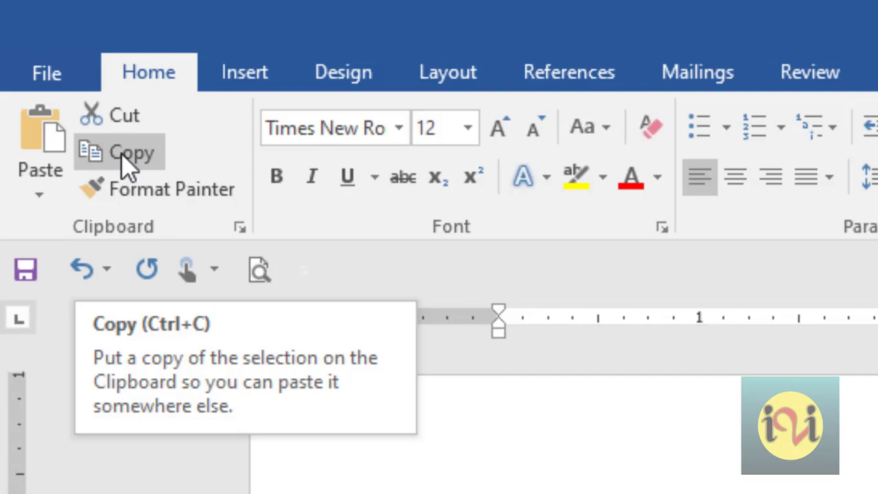
{"action": "left_click", "coordinate": [126, 165]}
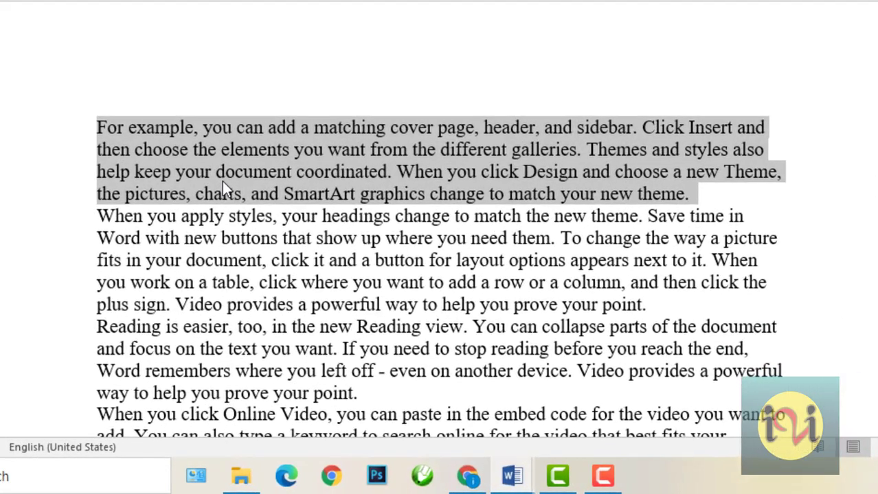
{"action": "scroll", "coordinate": [357, 318], "scroll_direction": "down", "scroll_amount": 3}
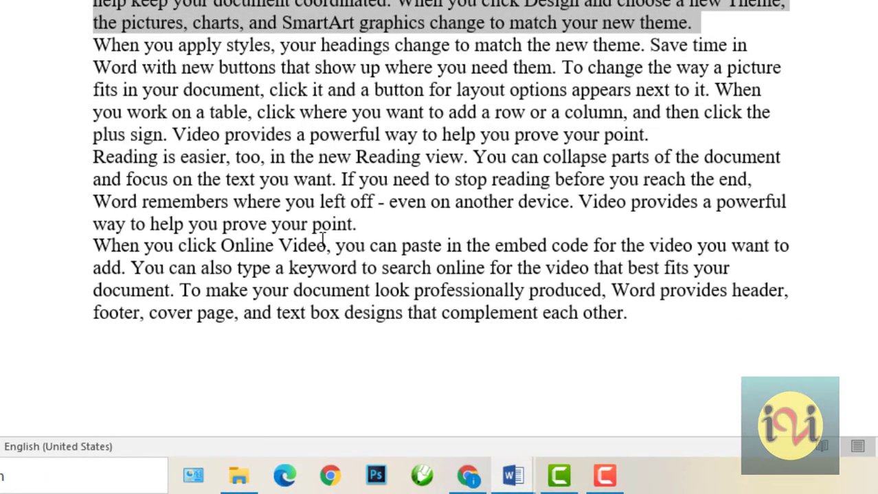
{"action": "left_click", "coordinate": [376, 226]}
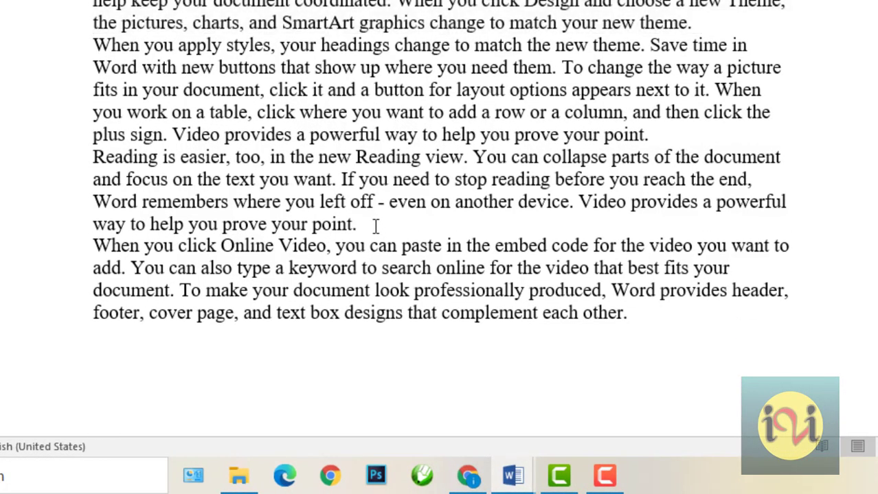
{"action": "key", "text": "Return"}
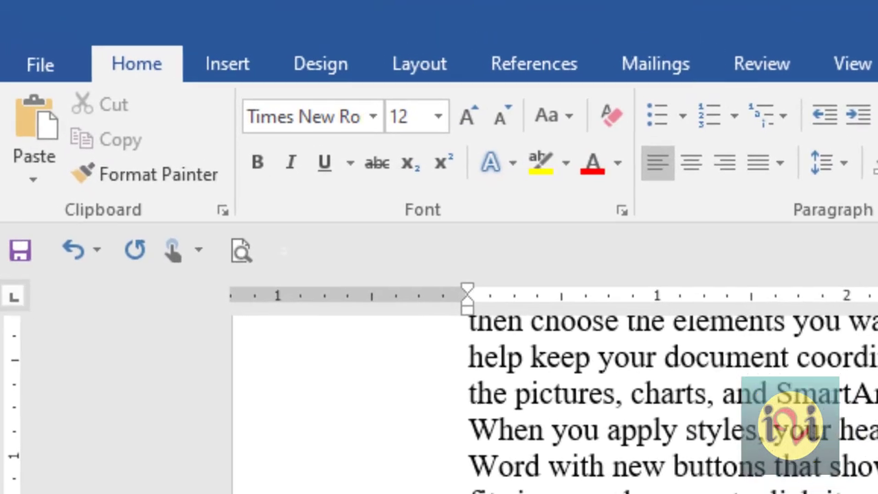
{"action": "left_click", "coordinate": [28, 130]}
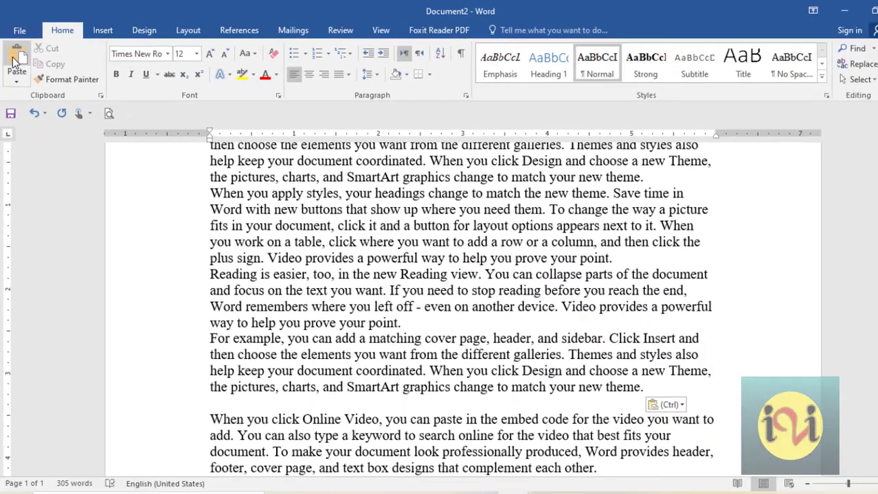
Compare the original first paragraph with its pasted copy below the "Reading is easier" paragraph, highlighting each in turn
{"action": "scroll", "coordinate": [384, 316], "scroll_direction": "up", "scroll_amount": 3}
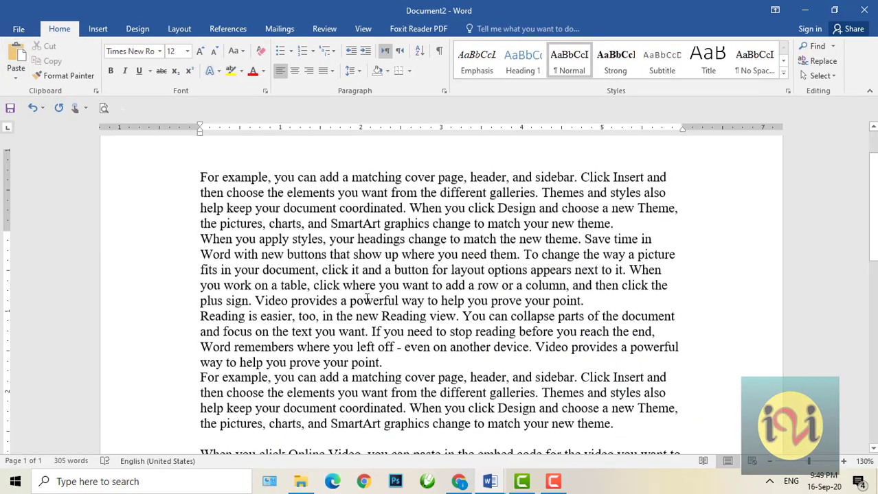
{"action": "scroll", "coordinate": [366, 298], "scroll_direction": "up", "scroll_amount": 2}
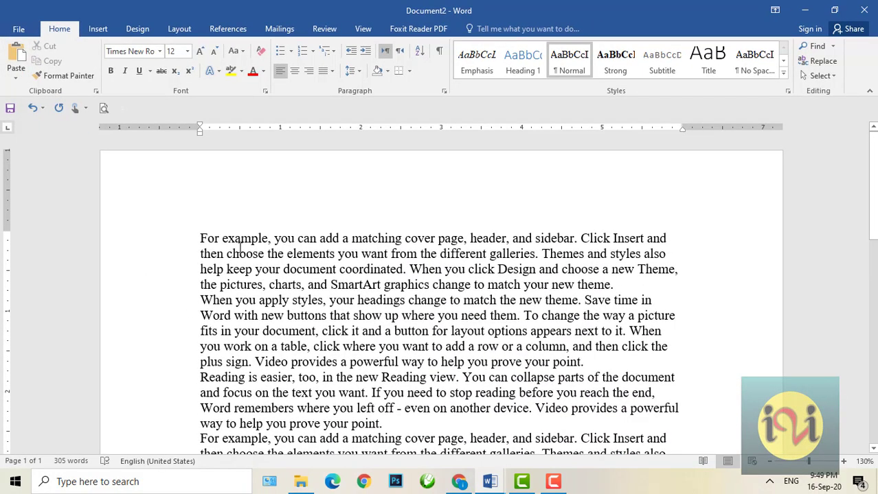
{"action": "scroll", "coordinate": [271, 293], "scroll_direction": "down", "scroll_amount": 3}
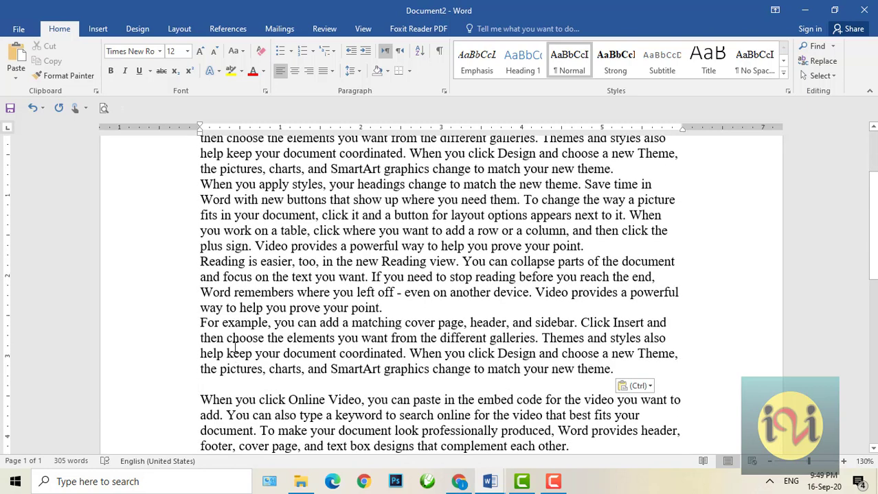
{"action": "scroll", "coordinate": [234, 349], "scroll_direction": "up", "scroll_amount": 3}
{"action": "double_click", "coordinate": [204, 238]}
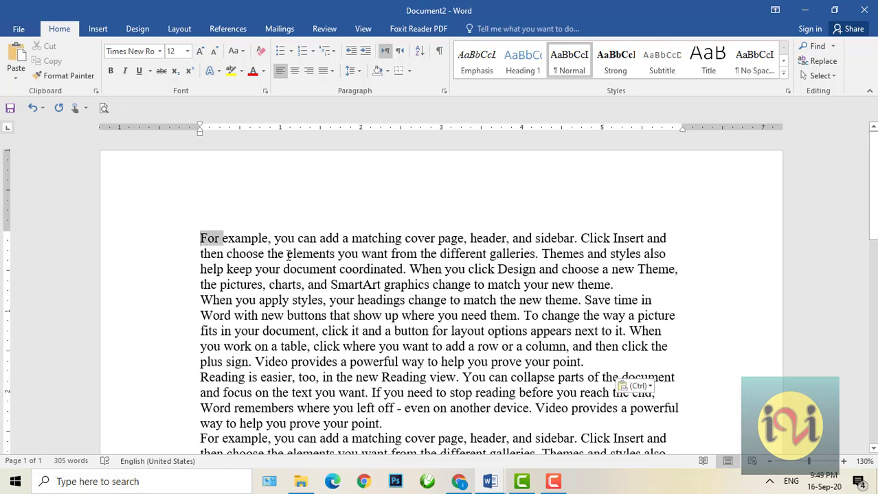
{"action": "left_click_drag", "start_coordinate": [289, 254], "coordinate": [621, 289]}
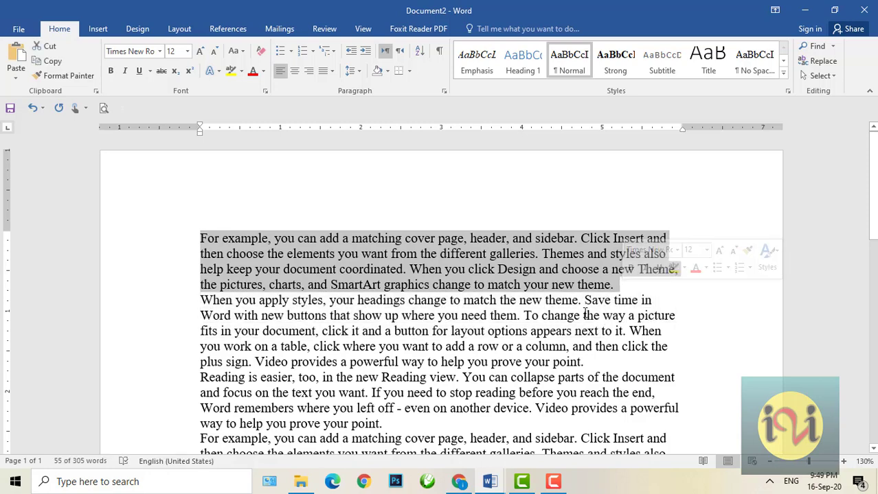
{"action": "scroll", "coordinate": [584, 314], "scroll_direction": "down", "scroll_amount": 4}
{"action": "left_click_drag", "start_coordinate": [200, 283], "coordinate": [452, 340]}
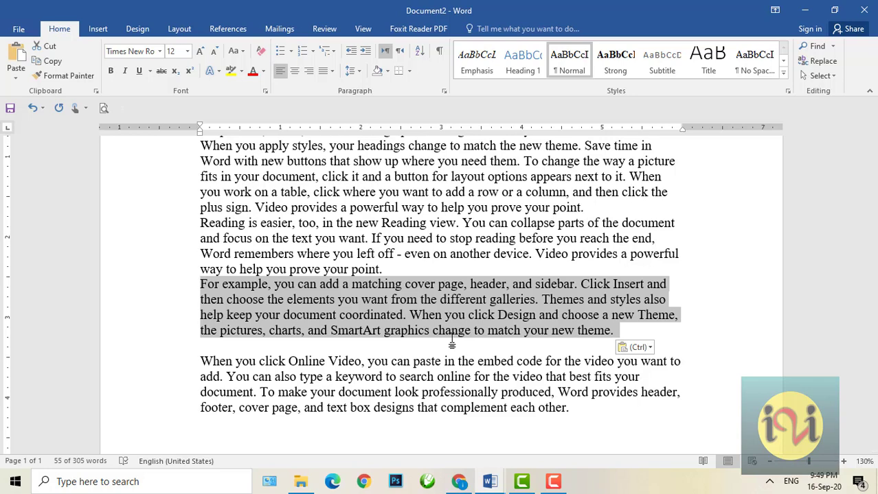
Insert a blank line above the first paragraph, then copy the "For example" paragraph and paste it below the document's last paragraph
{"action": "scroll", "coordinate": [262, 176], "scroll_direction": "up", "scroll_amount": 3}
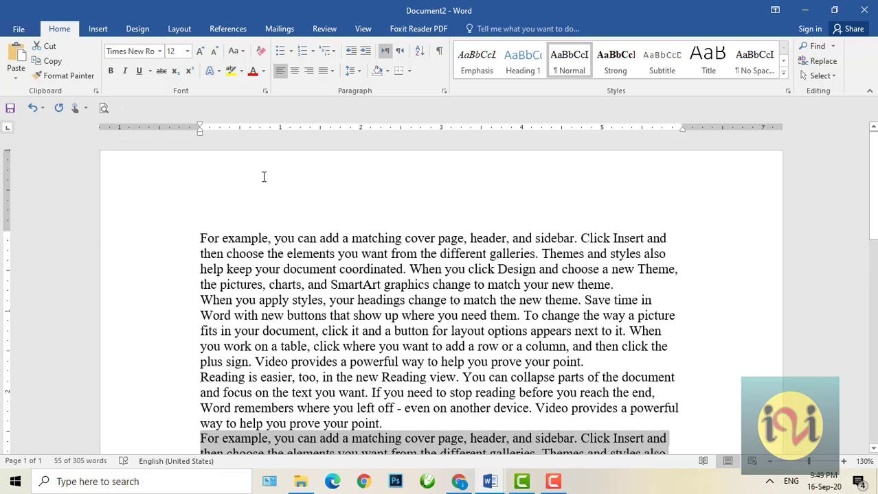
{"action": "left_click", "coordinate": [199, 235]}
{"action": "key", "text": "Return"}
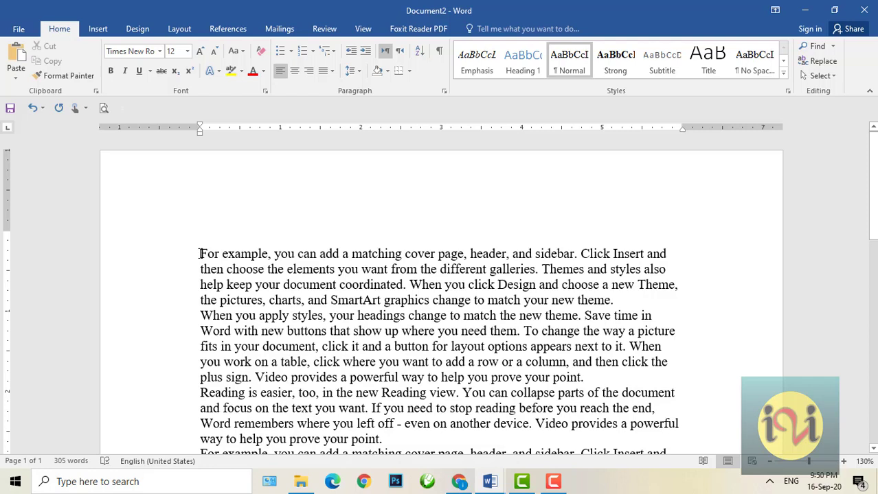
{"action": "left_click_drag", "start_coordinate": [200, 254], "coordinate": [622, 300]}
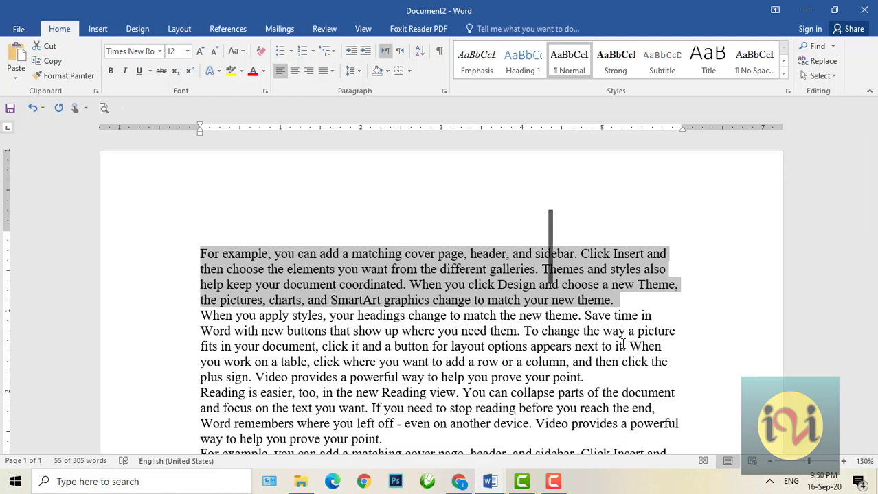
{"action": "key", "text": "ctrl+c"}
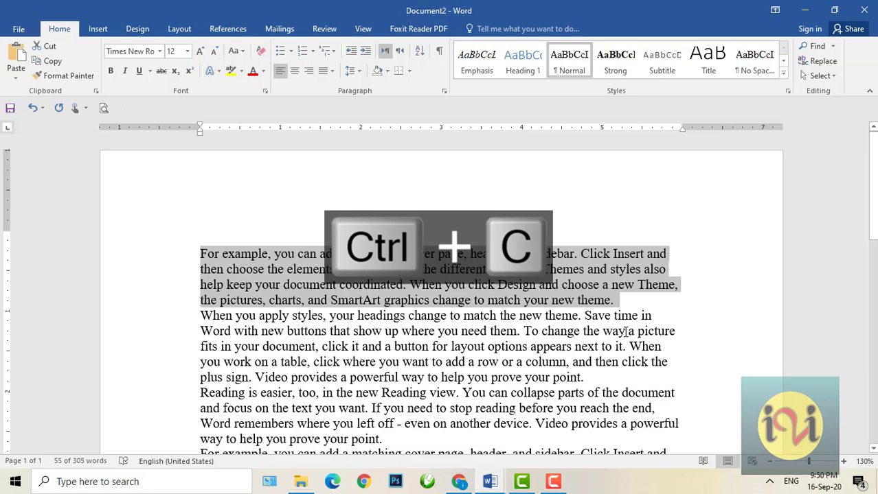
{"action": "scroll", "coordinate": [626, 332], "scroll_direction": "down", "scroll_amount": 8}
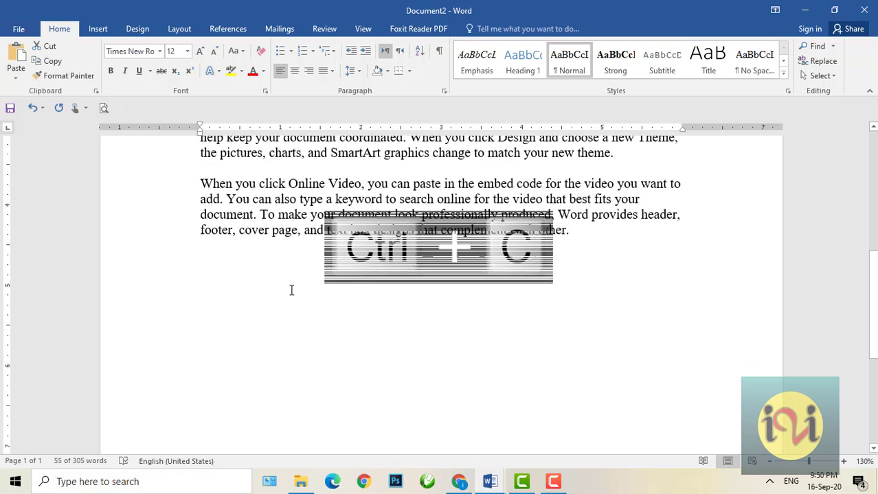
{"action": "left_click", "coordinate": [226, 269]}
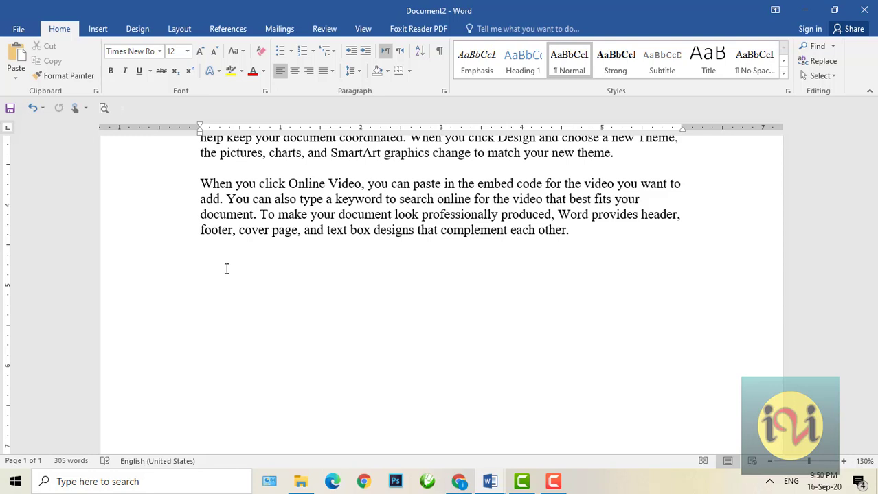
{"action": "key", "text": "ctrl+v"}
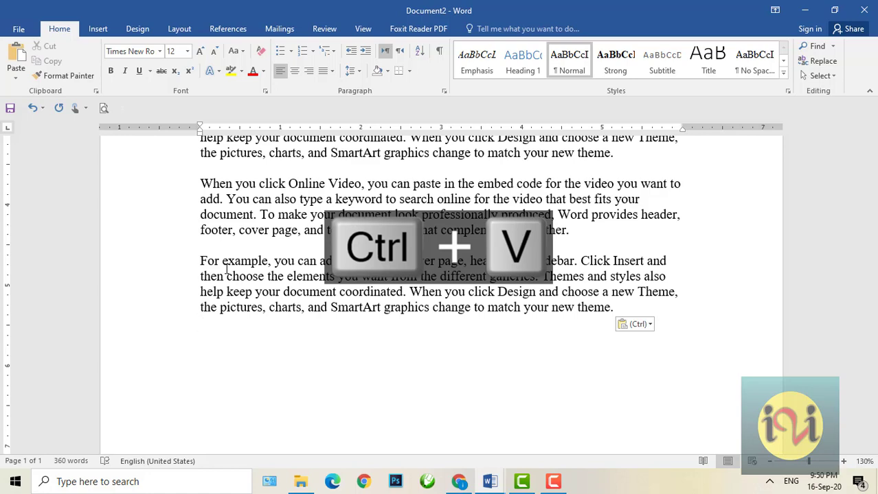
Select all the sample text and delete it to leave the document empty
{"action": "scroll", "coordinate": [230, 271], "scroll_direction": "up", "scroll_amount": 5}
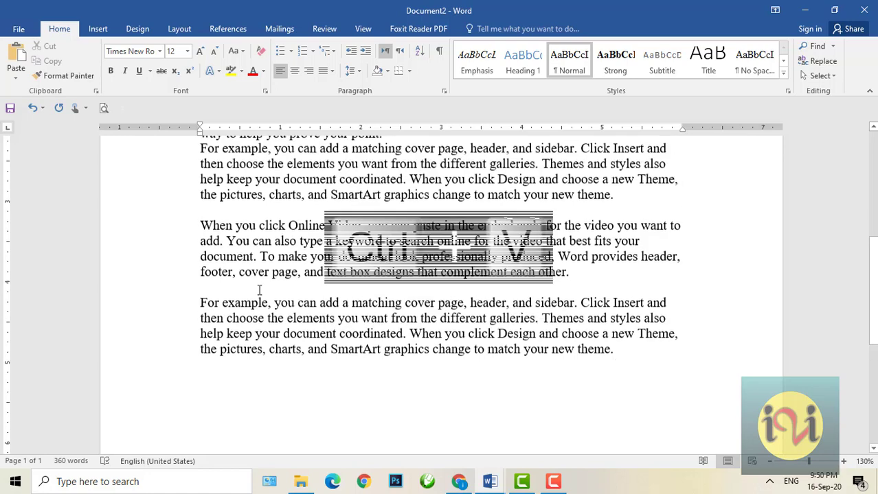
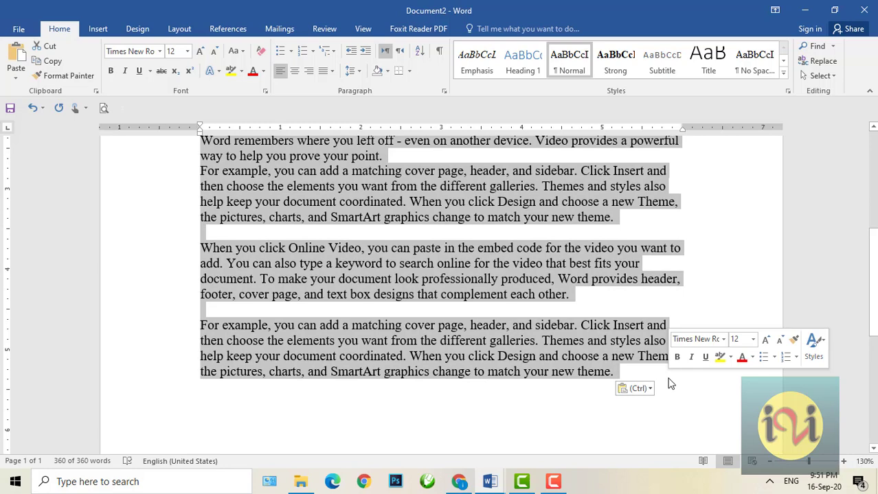
{"action": "scroll", "coordinate": [671, 384], "scroll_direction": "up", "scroll_amount": 5}
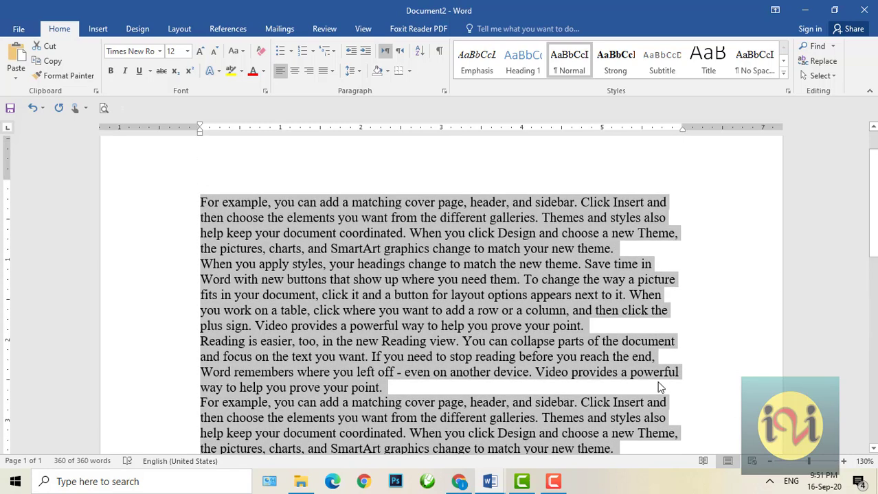
{"action": "key", "text": "Delete"}
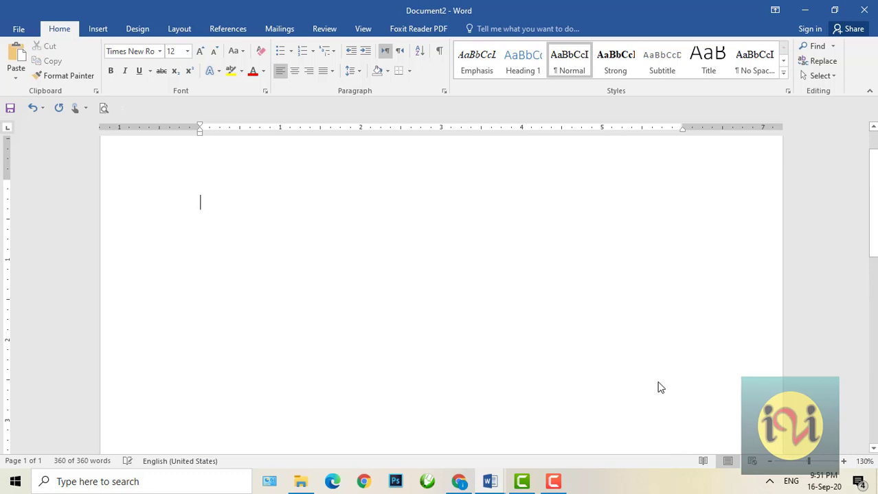
Enter the word "Cut" on the empty page and increase its font size to 24
{"action": "type", "text": "Cut"}
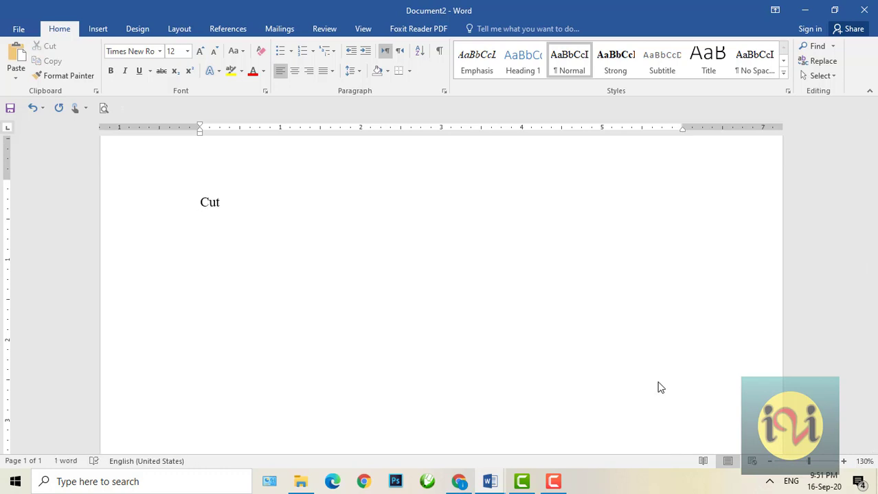
{"action": "key", "text": "ctrl+a"}
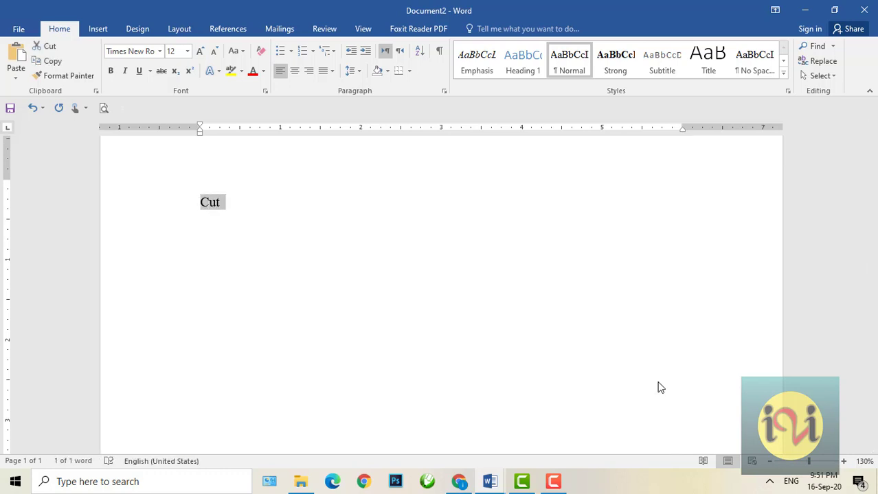
{"action": "key", "text": "ctrl+bracketright"}
{"action": "key", "text": "ctrl+bracketright"}
{"action": "key", "text": "ctrl+bracketright"}
{"action": "key", "text": "ctrl+bracketright"}
{"action": "key", "text": "ctrl+bracketright"}
{"action": "key", "text": "ctrl+bracketright"}
{"action": "key", "text": "ctrl+bracketright"}
{"action": "key", "text": "ctrl+bracketright"}
{"action": "key", "text": "ctrl+bracketright"}
{"action": "key", "text": "ctrl+bracketright"}
{"action": "key", "text": "ctrl+bracketright"}
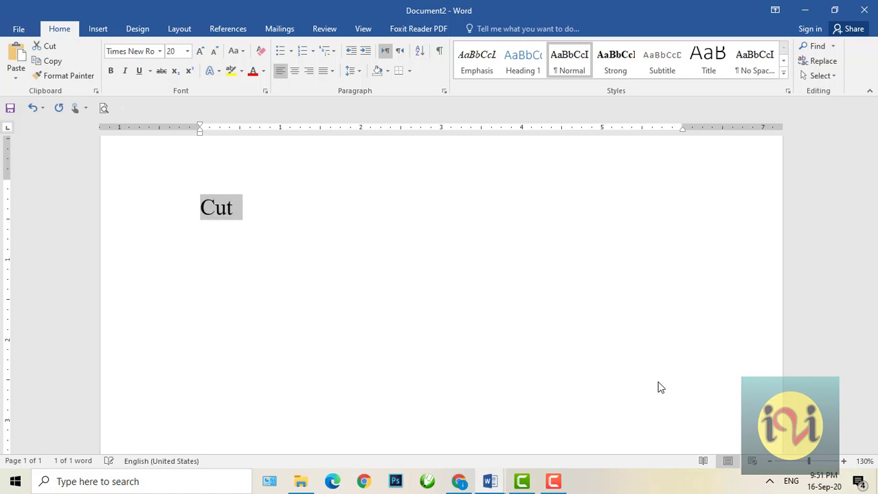
{"action": "key", "text": "ctrl+bracketright"}
{"action": "key", "text": "Right"}
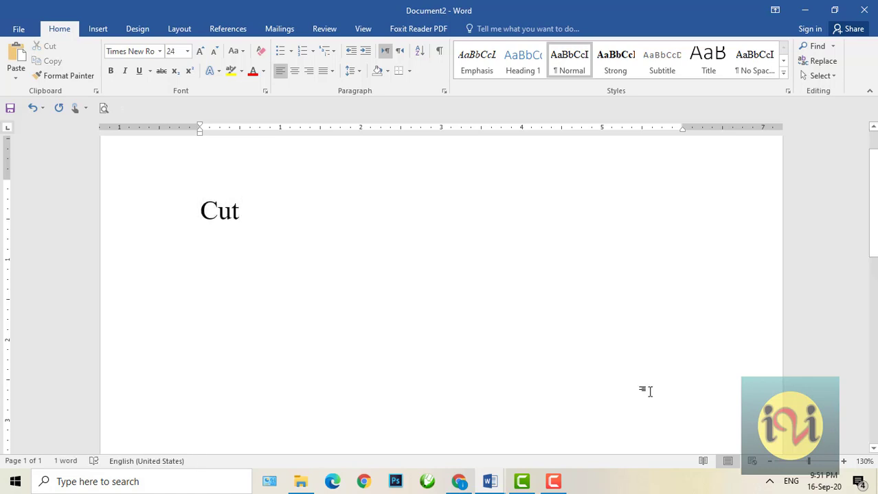
{"action": "type", "text": "="}
{"action": "key", "text": "Tab"}
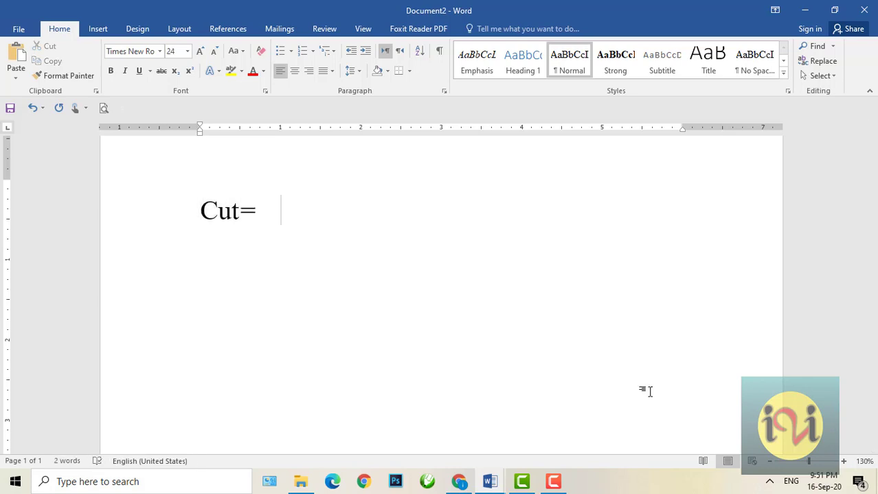
{"action": "key", "text": "BackSpace"}
{"action": "key", "text": "BackSpace"}
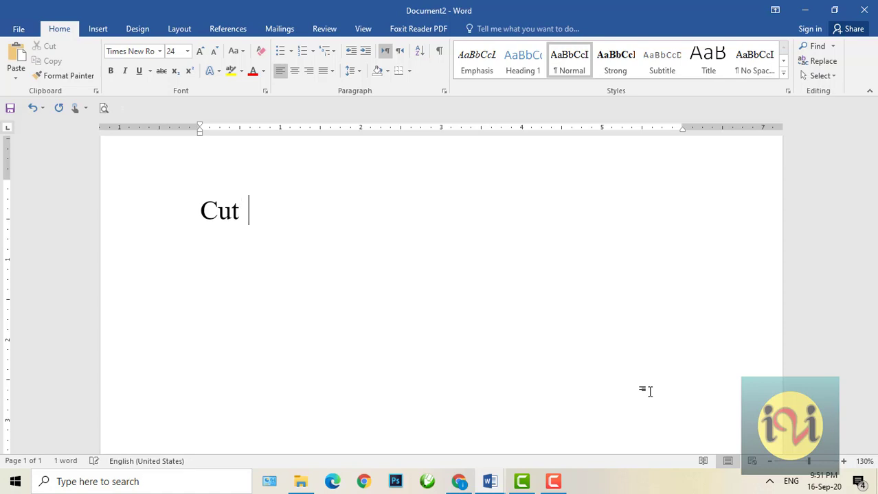
Complete the "Cut" line with a tab-separated equals sign and the shortcut text "Ctrl + X"
{"action": "key", "text": "Tab"}
{"action": "type", "text": "="}
{"action": "key", "text": "Tab"}
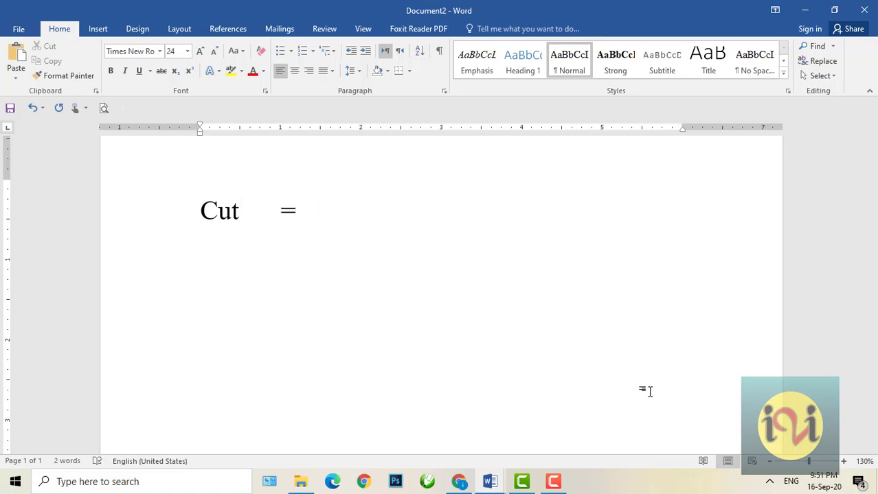
{"action": "type", "text": "Ctri"}
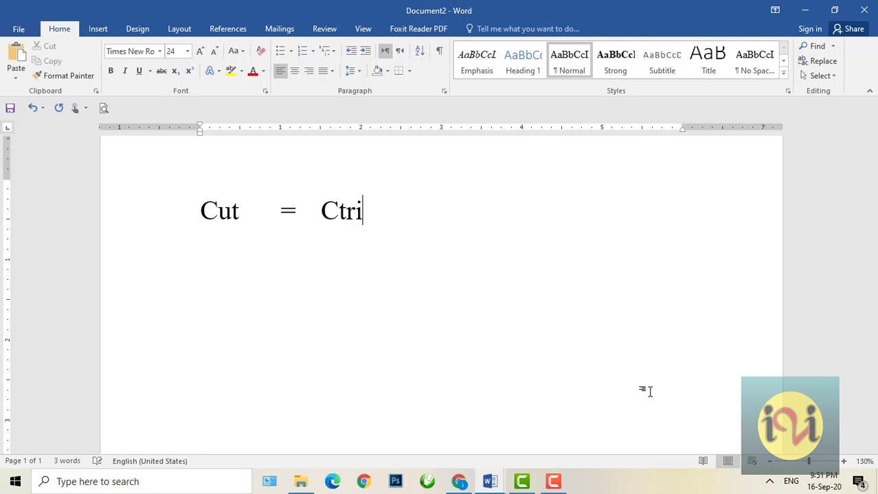
{"action": "key", "text": "BackSpace"}
{"action": "type", "text": ";"}
{"action": "key", "text": "BackSpace"}
{"action": "type", "text": "l"}
{"action": "type", "text": "+"}
{"action": "type", "text": "X"}
Add a second line reading "Copy", a tab-separated equals sign and the shortcut text "Ctrl + C"
{"action": "key", "text": "Return"}
{"action": "type", "text": "Copy"}
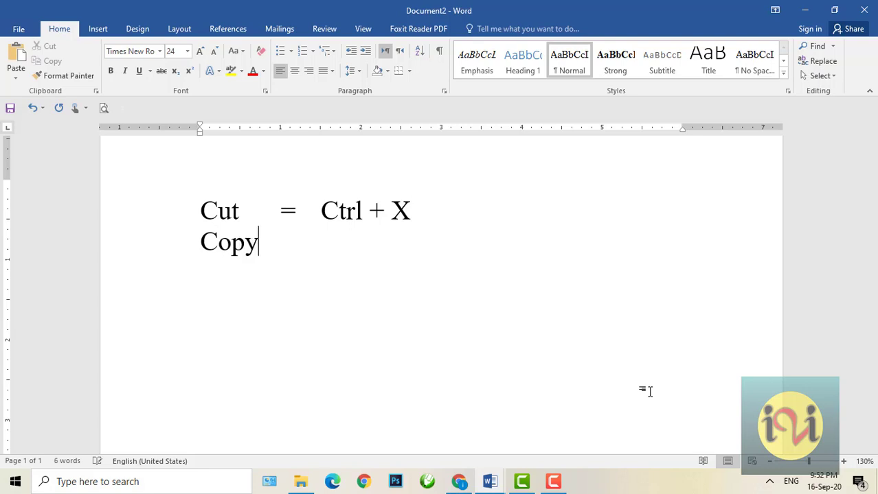
{"action": "key", "text": "Tab"}
{"action": "type", "text": "="}
{"action": "key", "text": "Tab"}
{"action": "type", "text": "Ctrl +"}
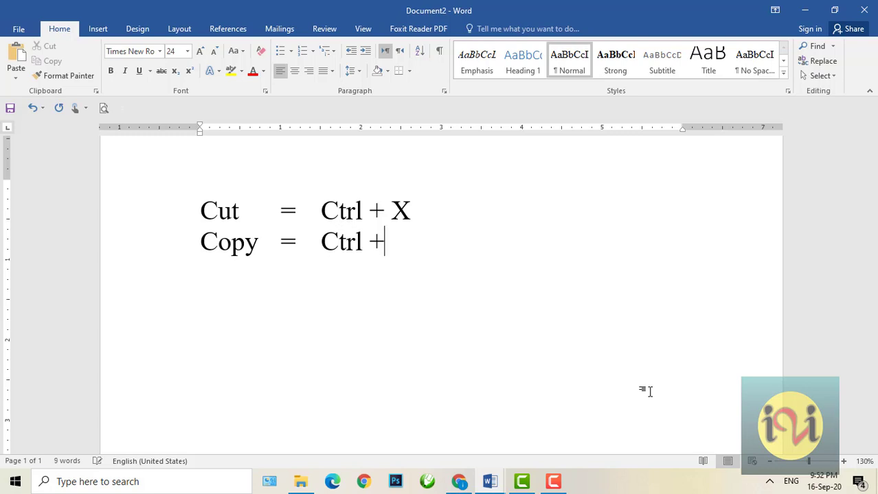
{"action": "type", "text": " C"}
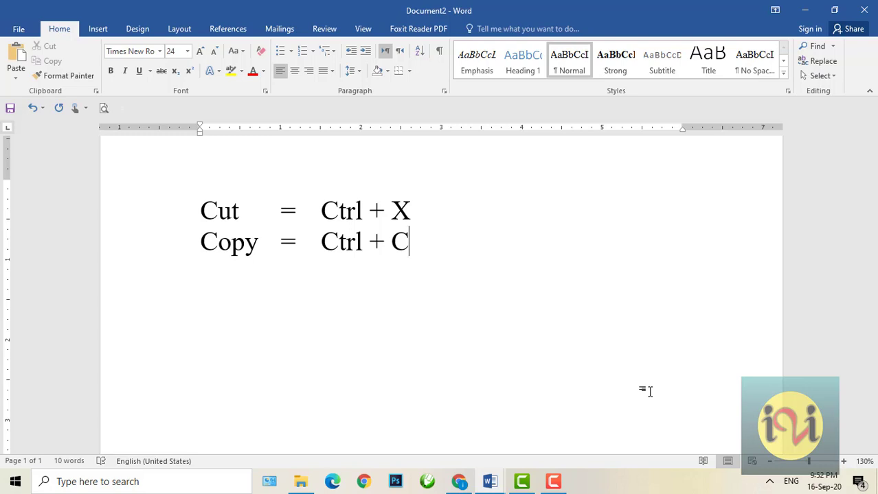
Add a third line reading "Paste", a tab-separated equals sign and the shortcut text "Ctrl + V"
{"action": "key", "text": "Return"}
{"action": "type", "text": "Paster"}
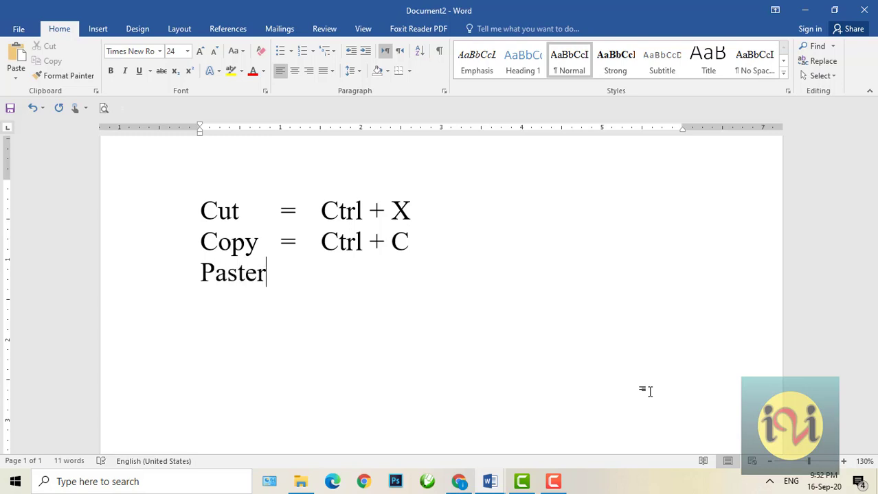
{"action": "key", "text": "BackSpace"}
{"action": "key", "text": "Tab"}
{"action": "type", "text": "="}
{"action": "key", "text": "Tab"}
{"action": "type", "text": "Ctrl"}
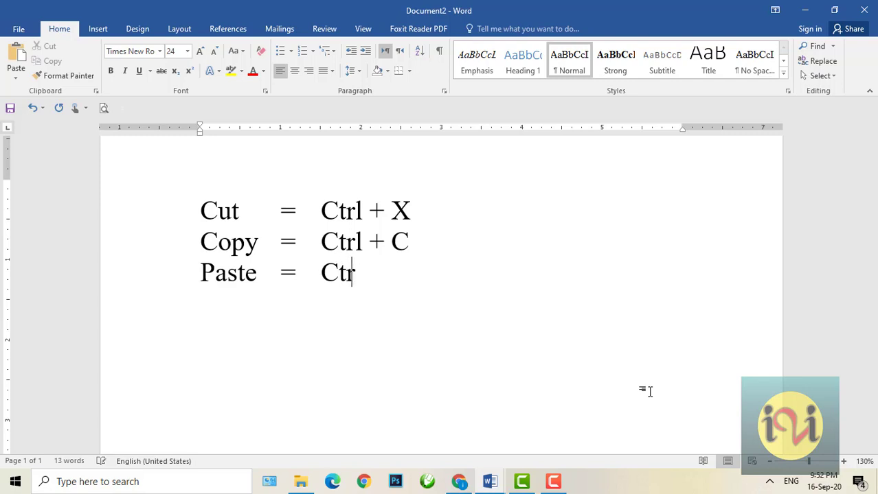
{"action": "type", "text": " + V"}
Select the entire shortcut list and delete it to clear the page
{"action": "left_click", "coordinate": [441, 279]}
{"action": "key", "text": "ctrl+a"}
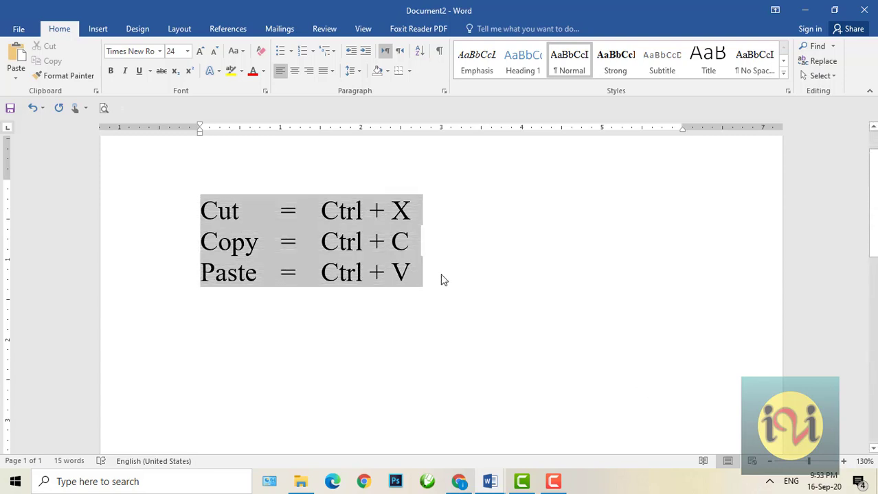
{"action": "key", "text": "Delete"}
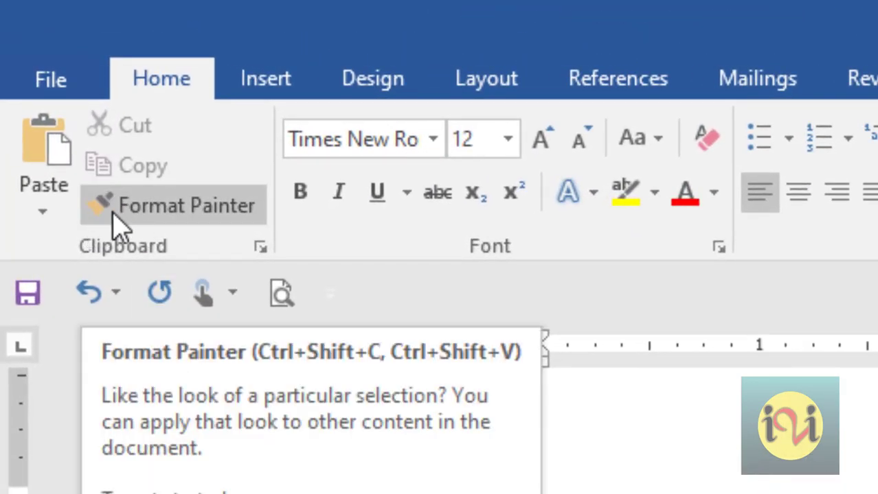
{"action": "left_click", "coordinate": [117, 224]}
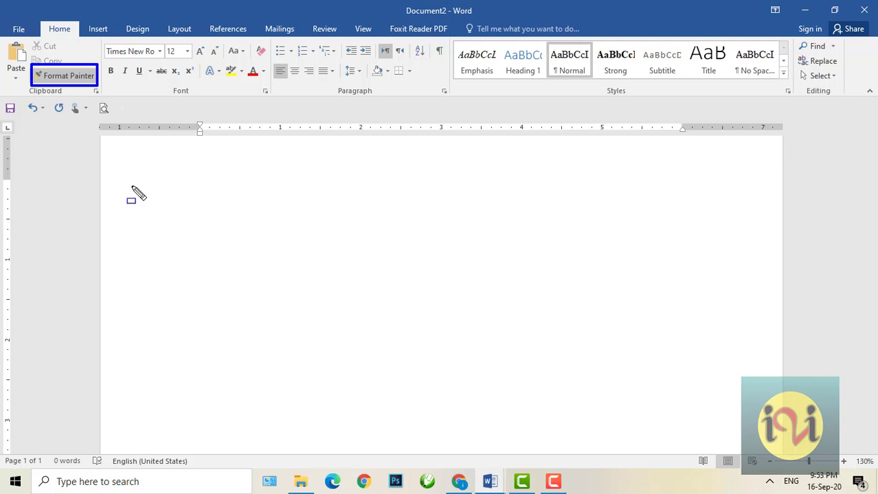
{"action": "left_click", "coordinate": [135, 192]}
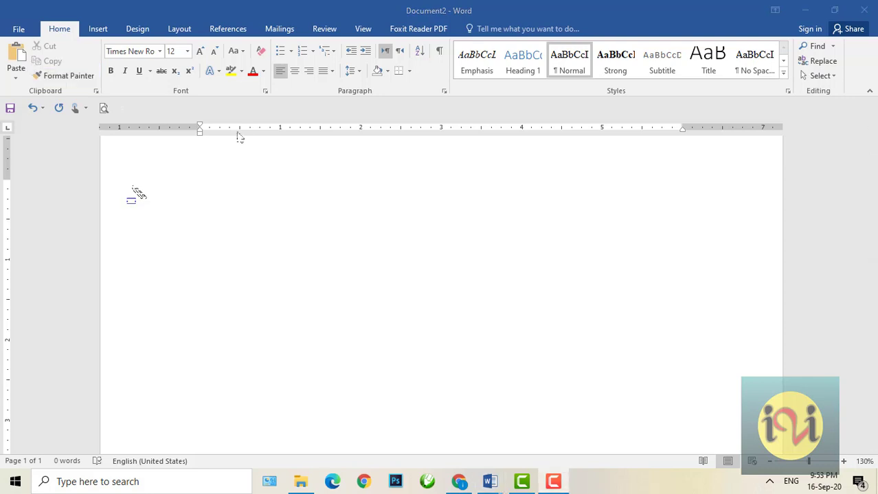
Choose the blue-filled text effect with a hard shadow and the Black Quality font for new text on the empty page
{"action": "left_click", "coordinate": [221, 73]}
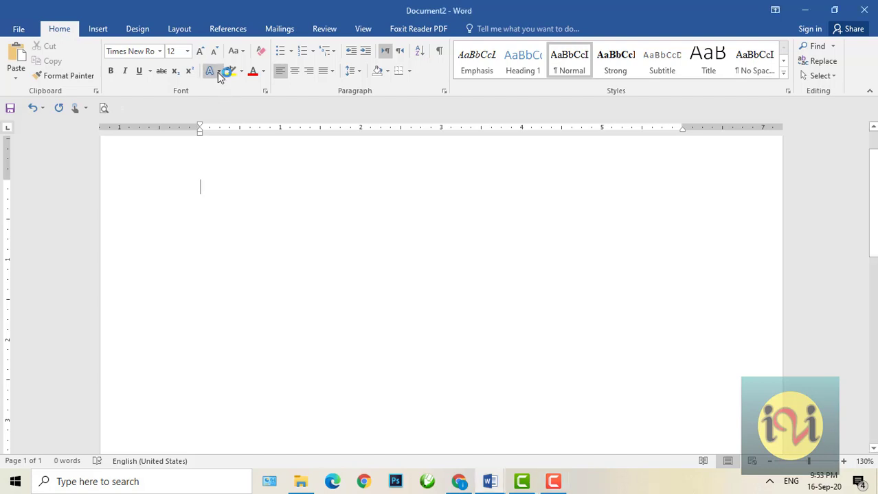
{"action": "left_click", "coordinate": [217, 72]}
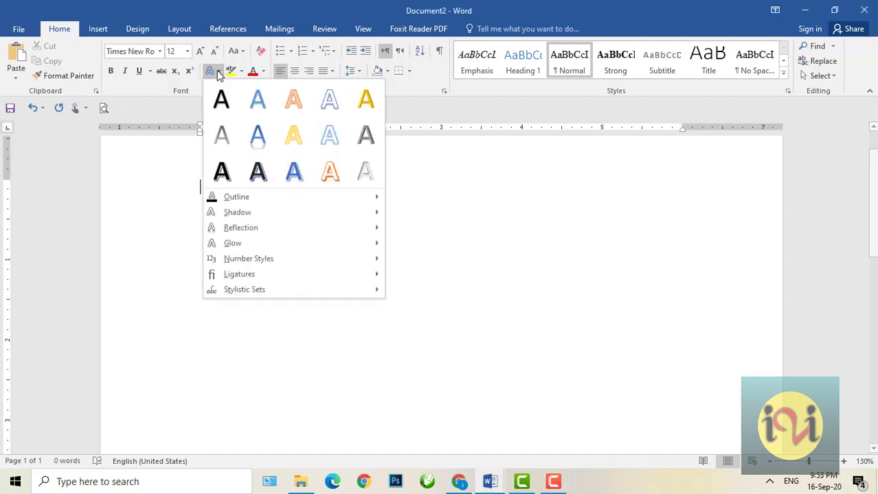
{"action": "left_click", "coordinate": [295, 171]}
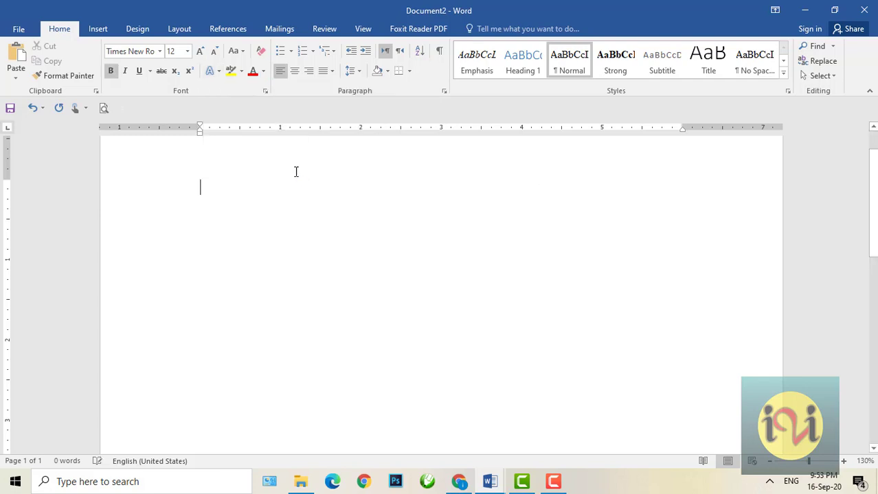
{"action": "left_click", "coordinate": [159, 51]}
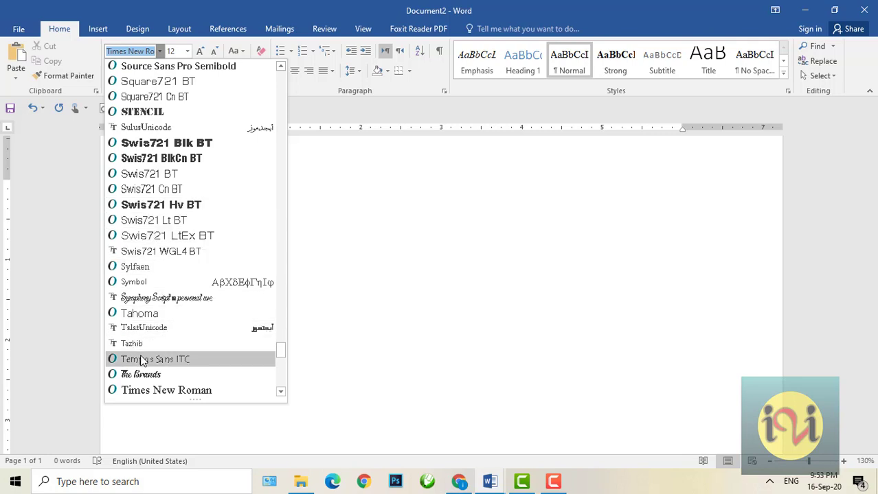
{"action": "type", "text": "lack Quality"}
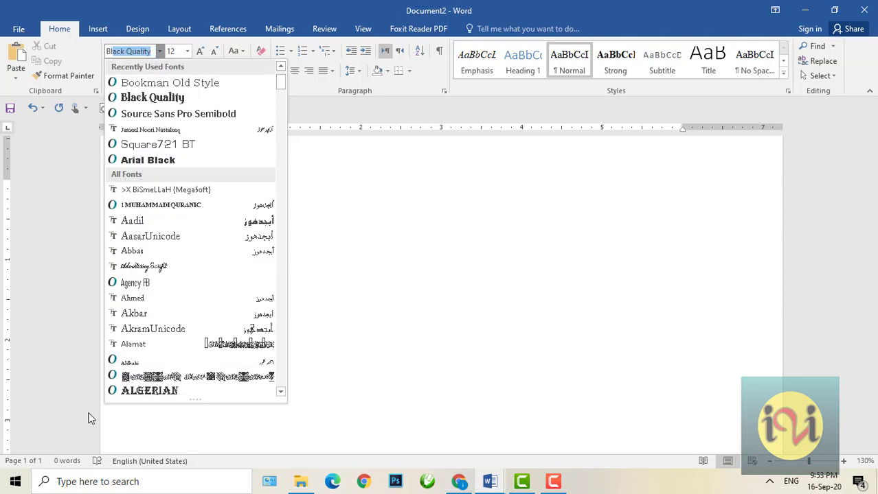
{"action": "key", "text": "Return"}
Enter the centered word "Horse" at font size 22
{"action": "key", "text": "ctrl+e"}
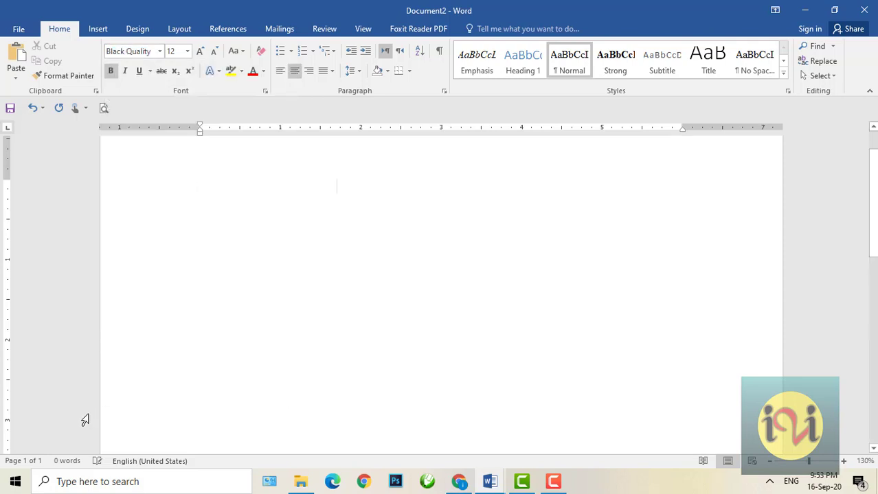
{"action": "left_click", "coordinate": [186, 51]}
{"action": "left_click", "coordinate": [171, 177]}
{"action": "type", "text": "Horse"}
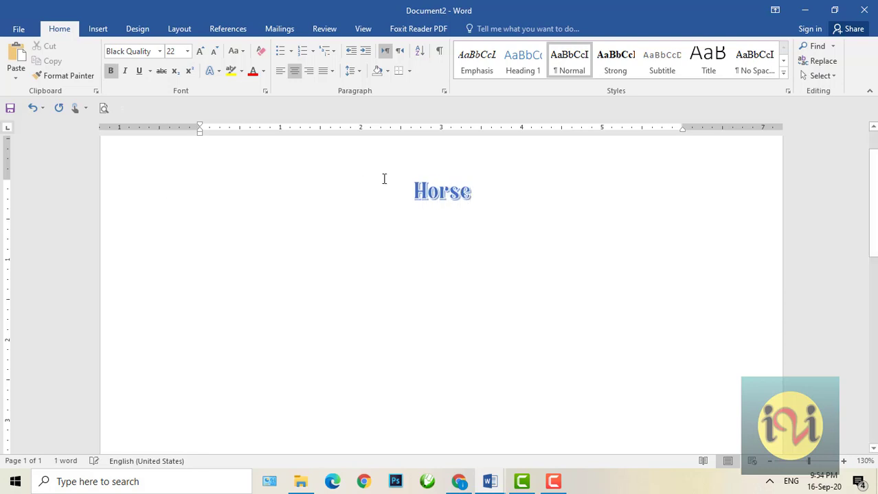
Enter "horse" three lines below the heading in plain text with all formatting cleared
{"action": "left_click", "coordinate": [473, 194]}
{"action": "key", "text": "Return"}
{"action": "key", "text": "Return"}
{"action": "key", "text": "Return"}
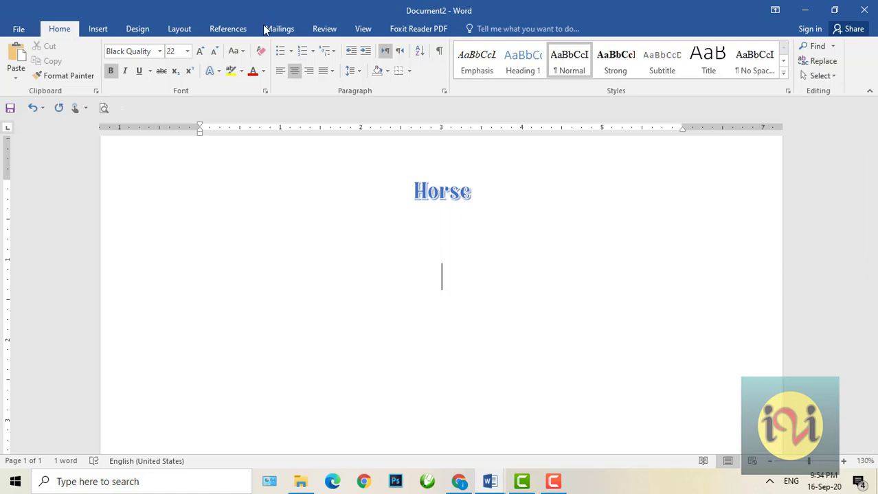
{"action": "left_click", "coordinate": [261, 51]}
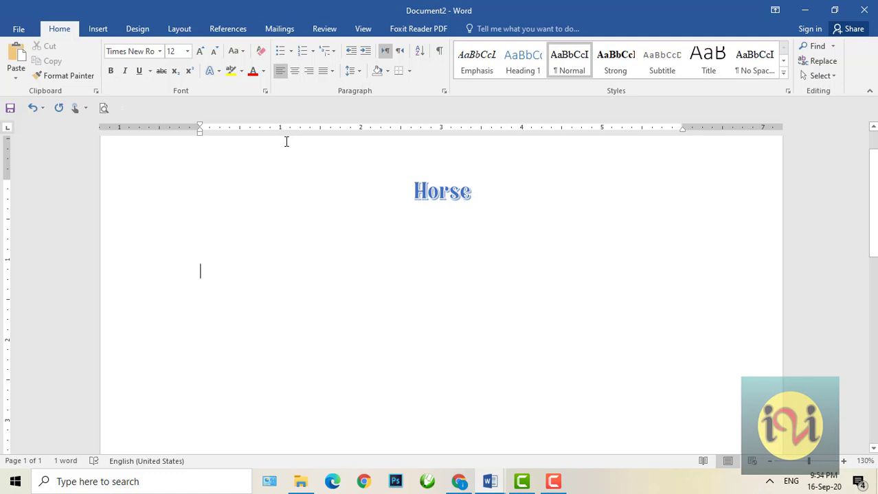
{"action": "type", "text": "horse"}
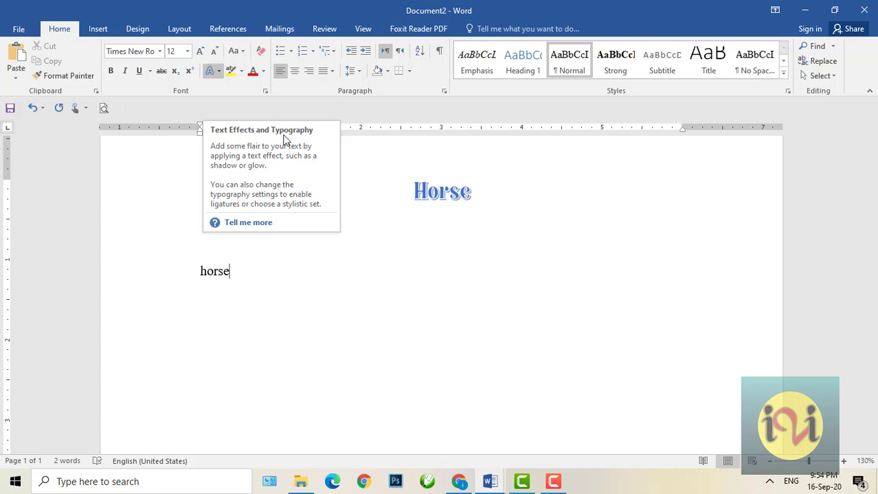
Copy the formatting of the "Horse" heading onto the plain word "horse" with Format Painter
{"action": "left_click_drag", "start_coordinate": [411, 187], "coordinate": [474, 193]}
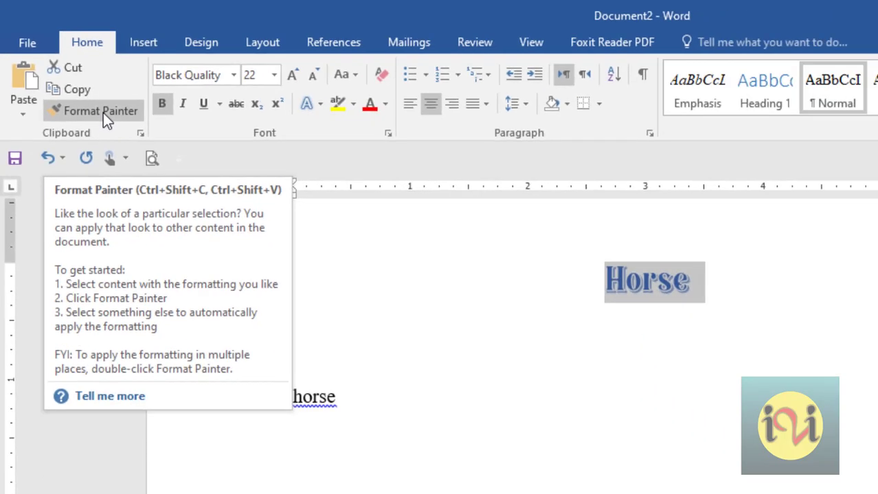
{"action": "left_click", "coordinate": [172, 189]}
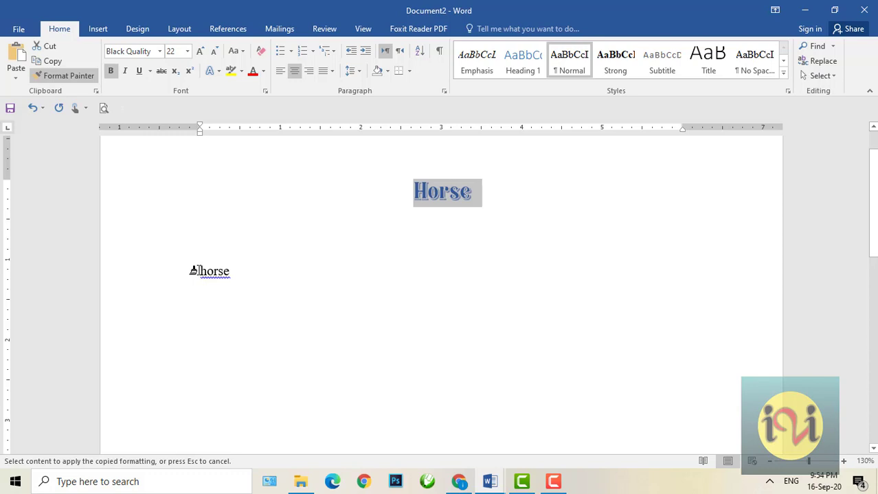
{"action": "left_click_drag", "start_coordinate": [194, 271], "coordinate": [224, 272]}
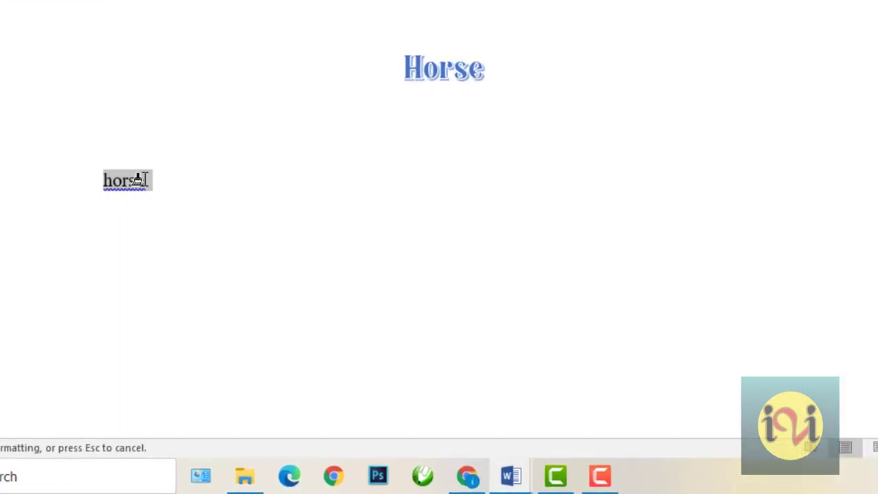
{"action": "left_click_drag", "start_coordinate": [144, 180], "coordinate": [146, 180]}
{"action": "left_click_drag", "start_coordinate": [146, 180], "coordinate": [147, 180]}
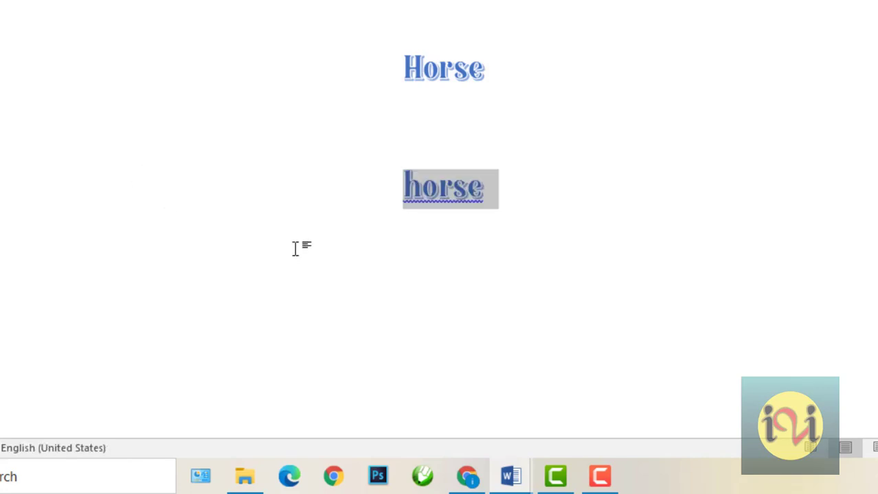
{"action": "left_click", "coordinate": [272, 235]}
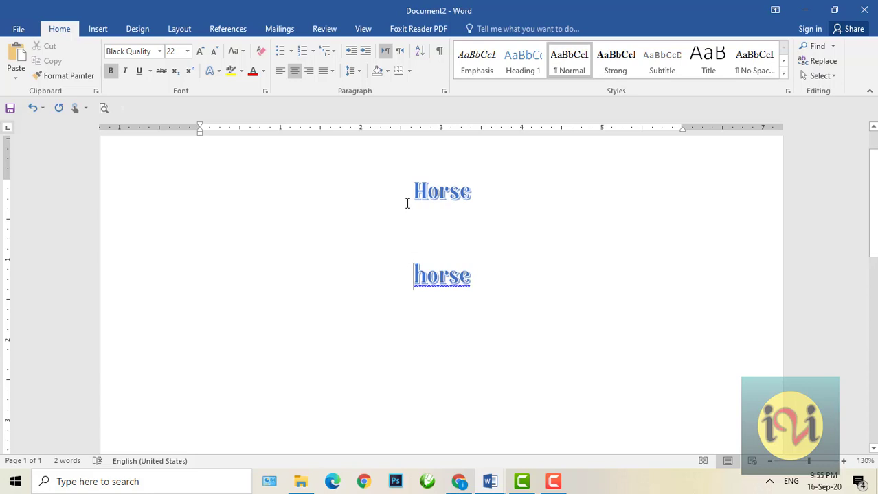
Delete both horse words and enter "An Elephant" on the empty page
{"action": "left_click_drag", "start_coordinate": [433, 196], "coordinate": [521, 300]}
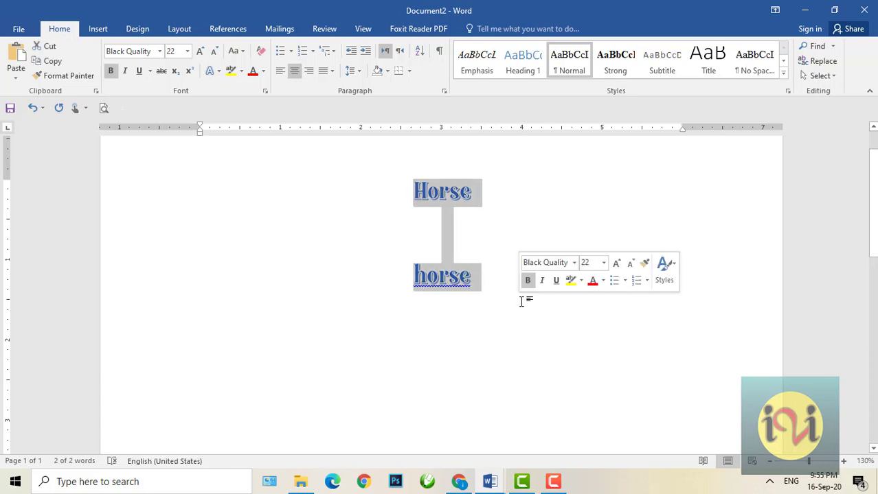
{"action": "key", "text": "Delete"}
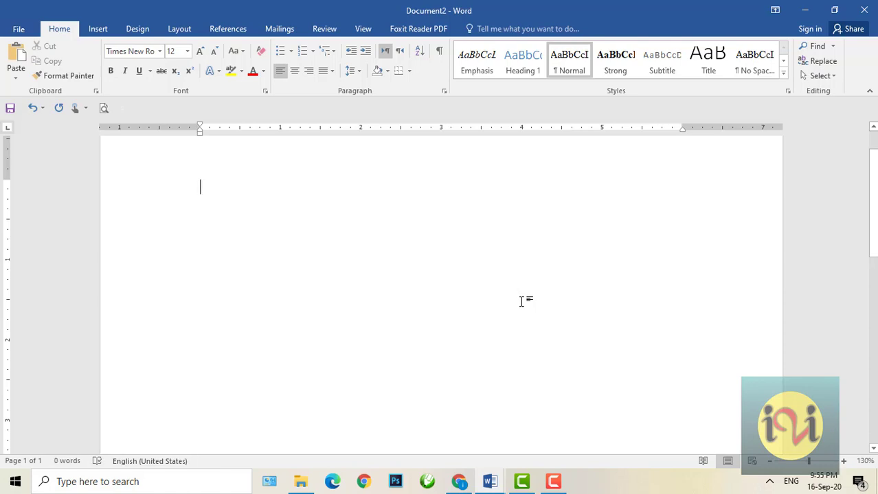
{"action": "type", "text": "A"}
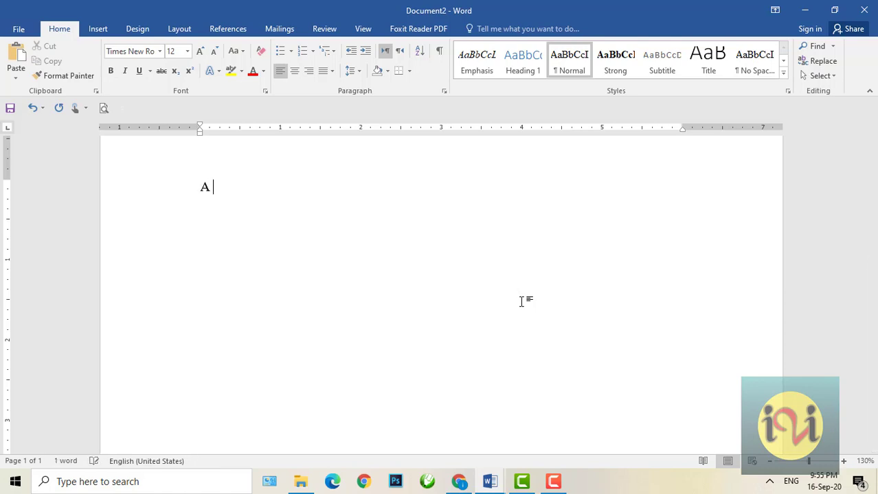
{"action": "key", "text": "BackSpace"}
{"action": "type", "text": "n Elephant"}
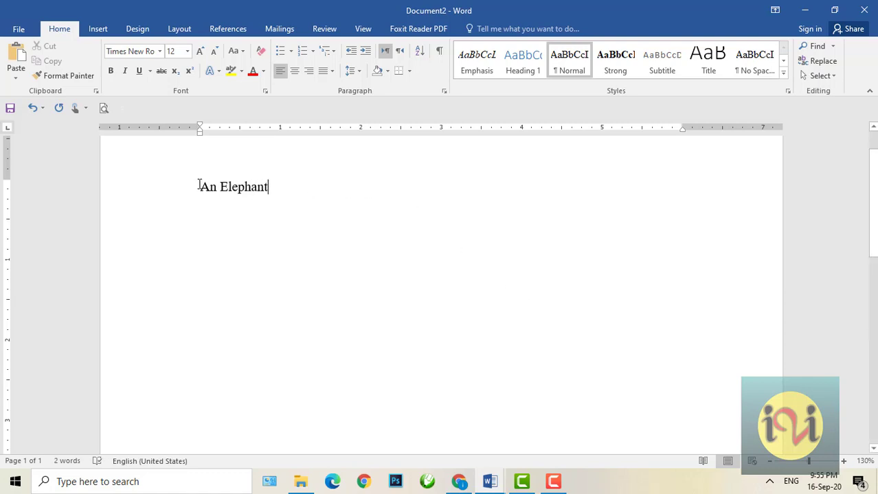
Set the font of the "An Elephant" text to Verdana
{"action": "left_click_drag", "start_coordinate": [198, 184], "coordinate": [277, 247]}
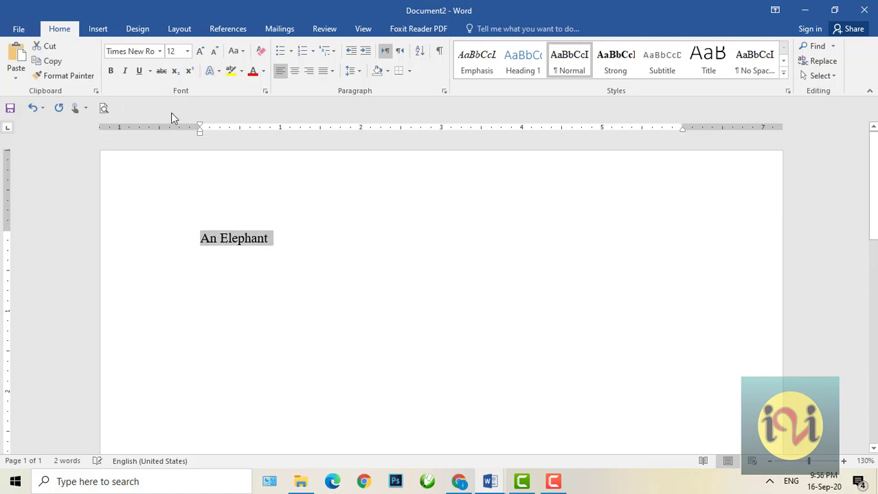
{"action": "left_click", "coordinate": [159, 52]}
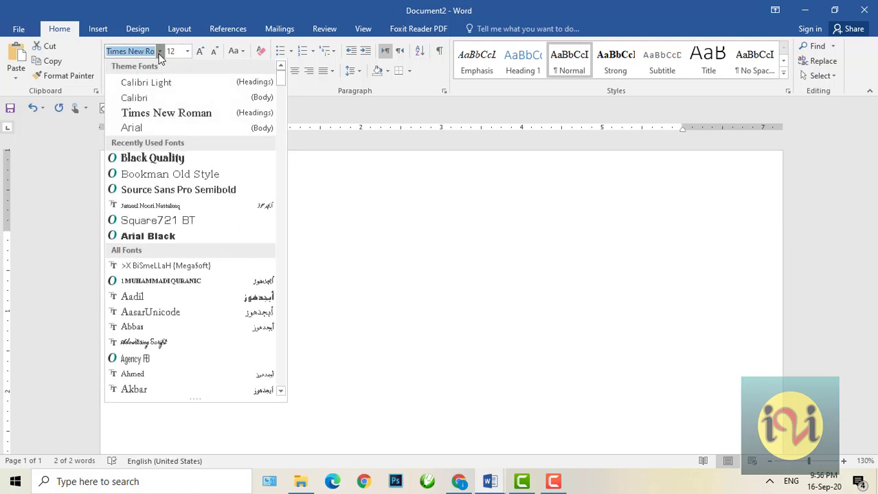
{"action": "scroll", "coordinate": [140, 256], "scroll_direction": "down", "scroll_amount": 4}
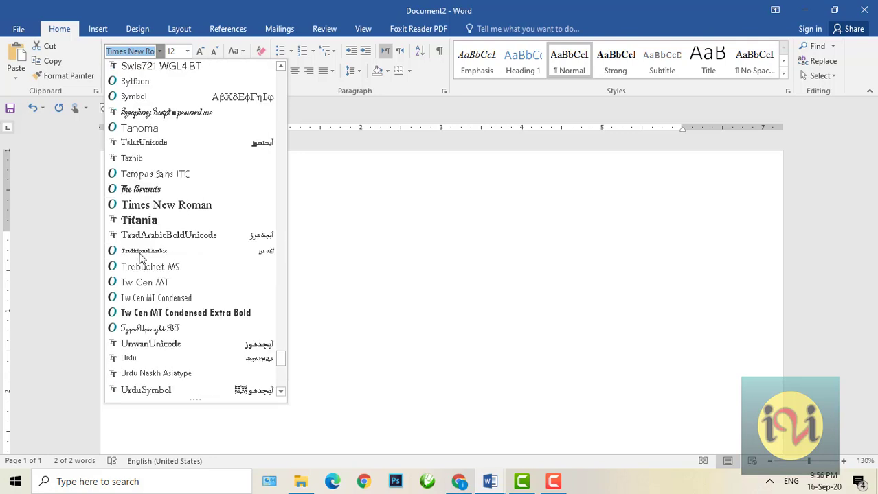
{"action": "scroll", "coordinate": [140, 374], "scroll_direction": "down", "scroll_amount": 2}
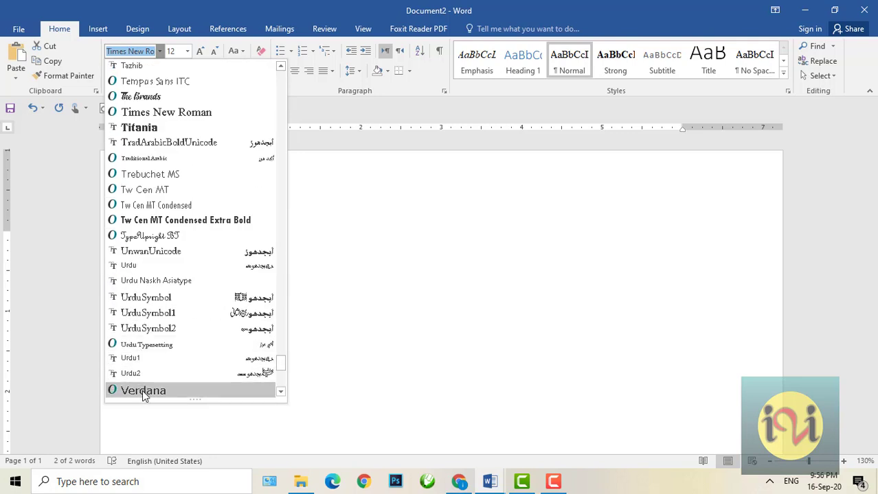
{"action": "left_click", "coordinate": [142, 390]}
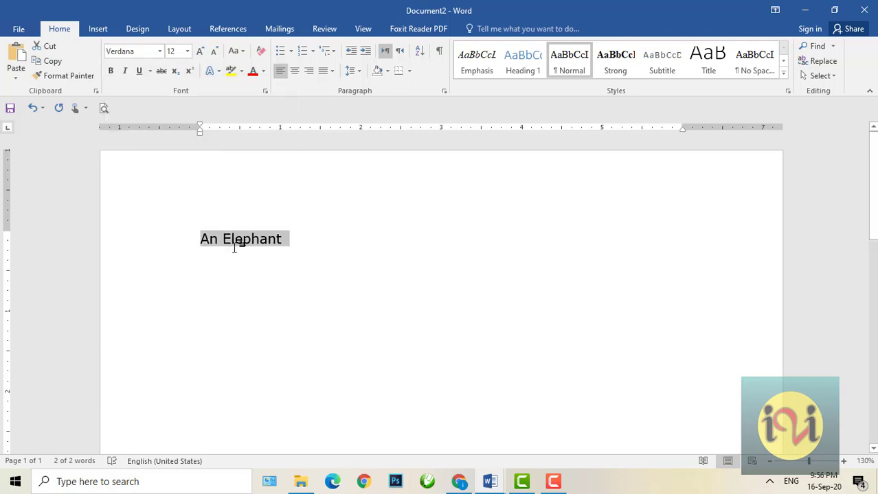
Grow the selected "An Elephant" text to font size 24
{"action": "left_click", "coordinate": [194, 58]}
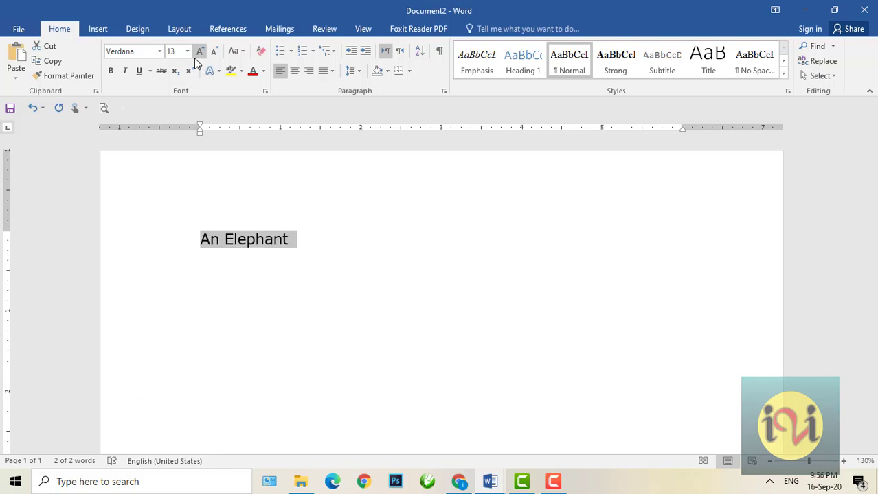
{"action": "left_click", "coordinate": [194, 58]}
{"action": "left_click", "coordinate": [194, 58]}
{"action": "left_click", "coordinate": [194, 57]}
{"action": "left_click", "coordinate": [195, 57]}
{"action": "left_click", "coordinate": [194, 57]}
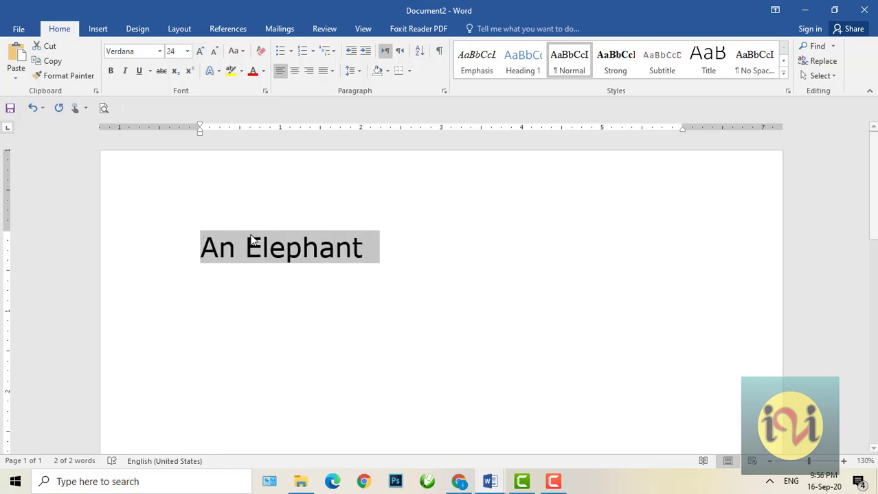
Add the word "Rabbit" a few lines below "An Elephant", with all formatting cleared from the new line
{"action": "left_click", "coordinate": [373, 289]}
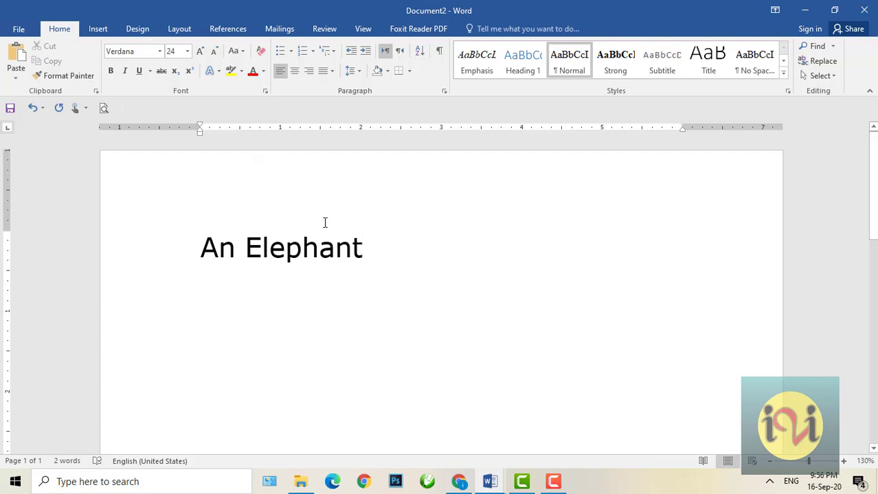
{"action": "key", "text": "Return"}
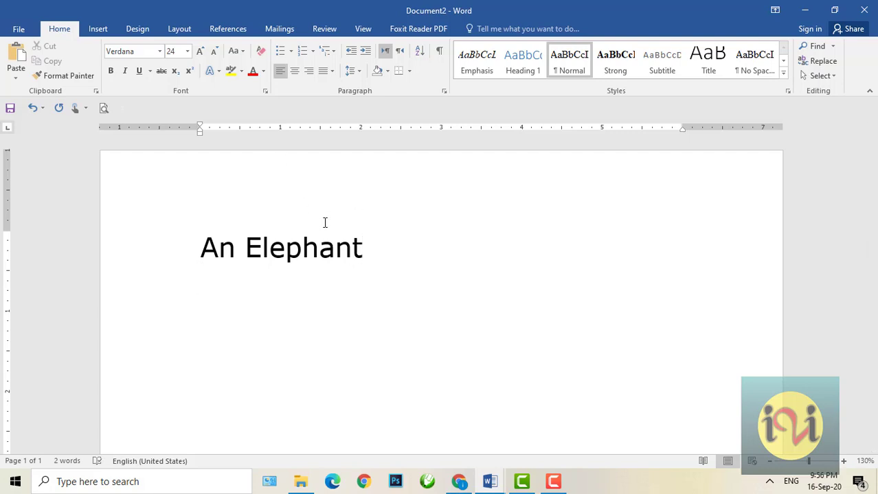
{"action": "key", "text": "Return"}
{"action": "key", "text": "Return"}
{"action": "left_click", "coordinate": [260, 52]}
{"action": "type", "text": "Rabiit==="}
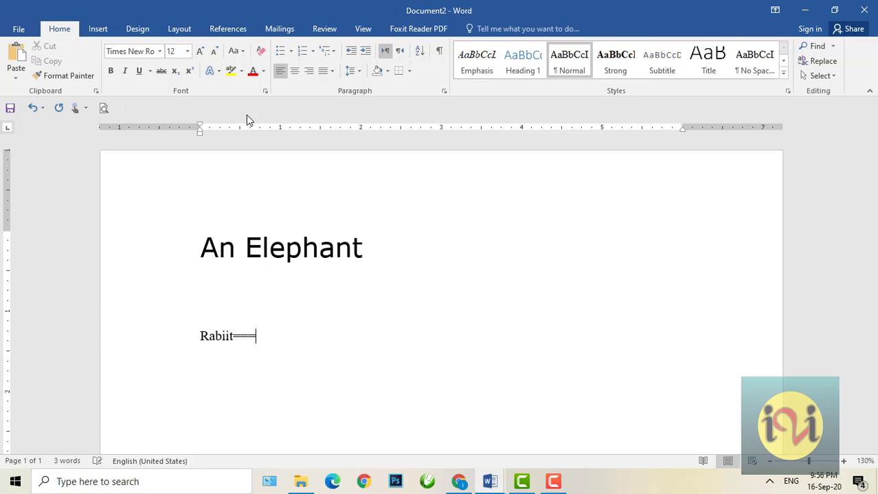
{"action": "key", "text": "BackSpace"}
{"action": "key", "text": "BackSpace"}
{"action": "key", "text": "BackSpace"}
{"action": "key", "text": "BackSpace"}
{"action": "type", "text": "bit"}
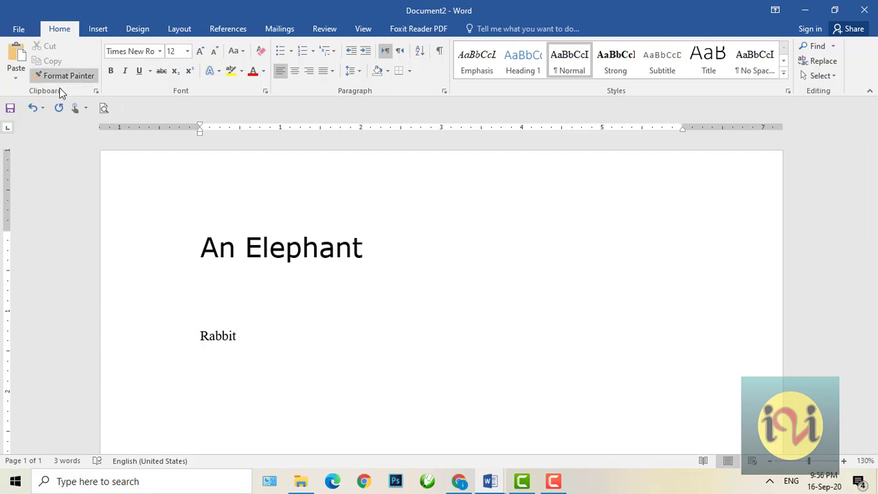
Copy the formatting of "An Elephant" onto the word "Rabbit" with Format Painter
{"action": "left_click_drag", "start_coordinate": [200, 246], "coordinate": [412, 250]}
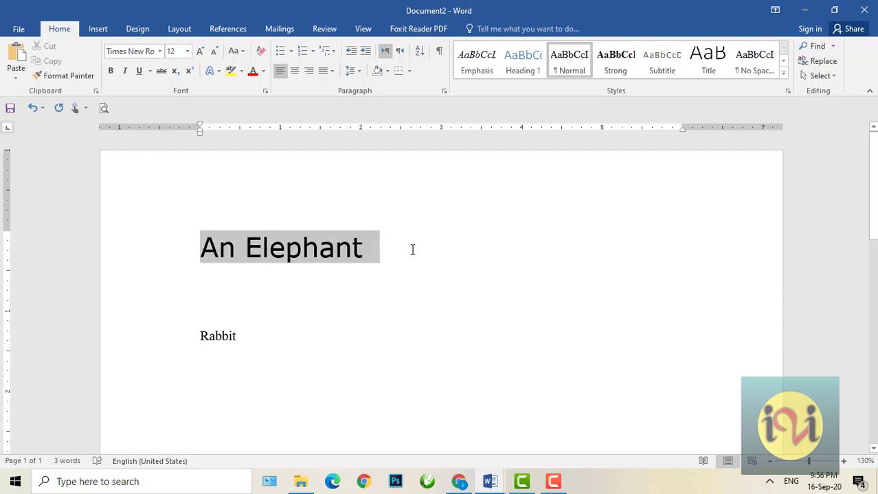
{"action": "left_click", "coordinate": [388, 249]}
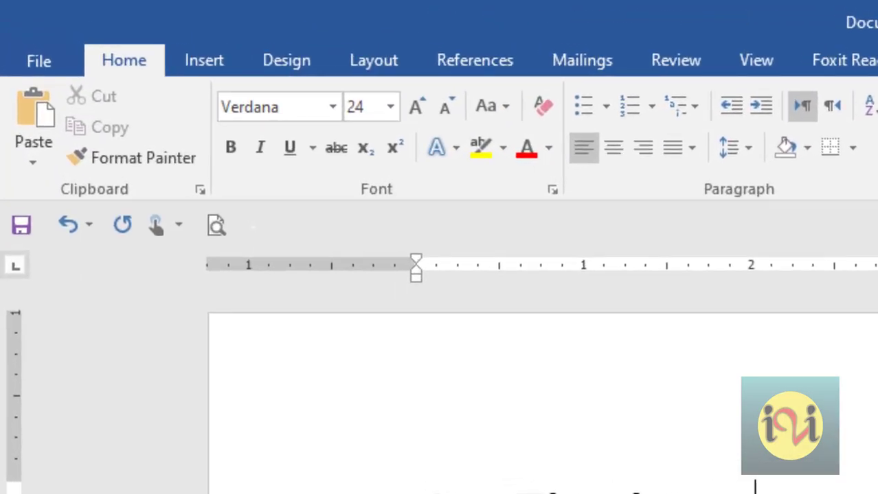
{"action": "left_click_drag", "start_coordinate": [417, 491], "coordinate": [789, 491]}
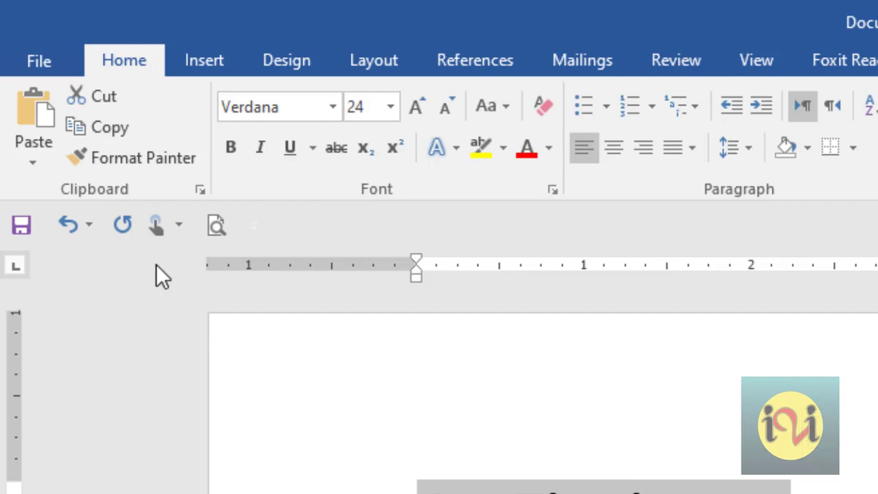
{"action": "left_click", "coordinate": [133, 157]}
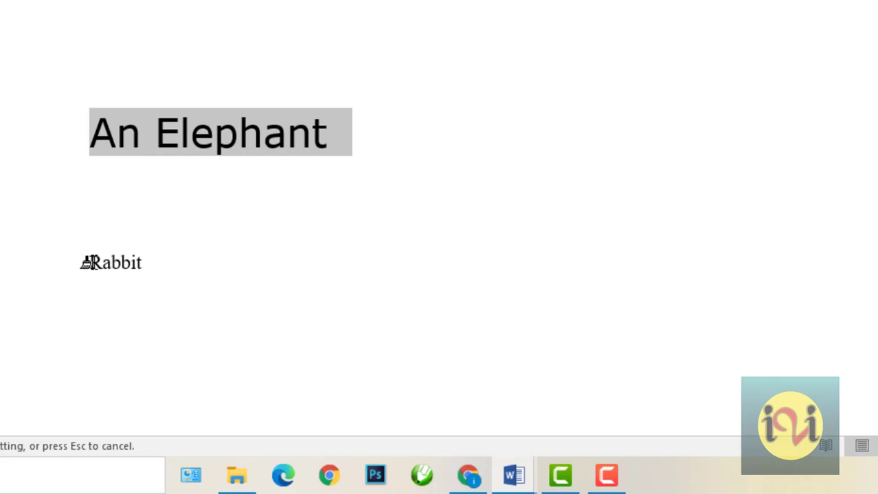
{"action": "left_click_drag", "start_coordinate": [90, 263], "coordinate": [144, 264]}
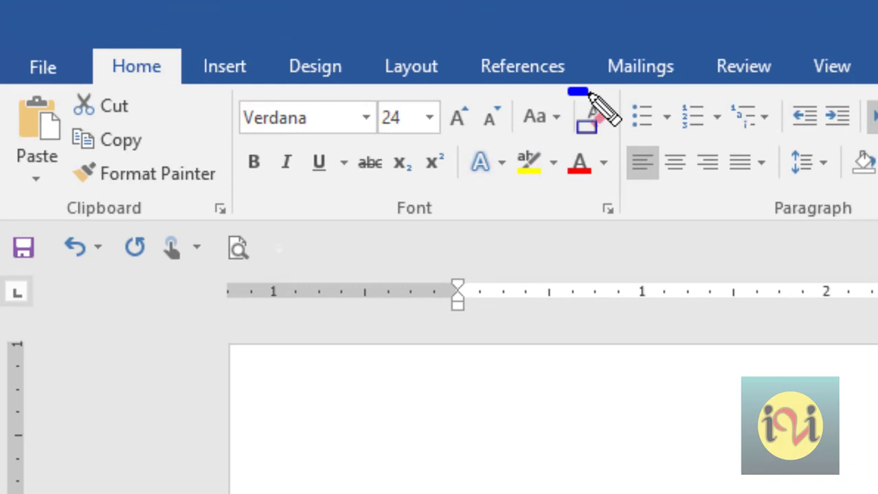
{"action": "mouse_move", "coordinate": [589, 93]}
{"action": "left_mouse_down"}
{"action": "mouse_move", "coordinate": [623, 116]}
{"action": "mouse_move", "coordinate": [622, 137]}
{"action": "left_mouse_up"}
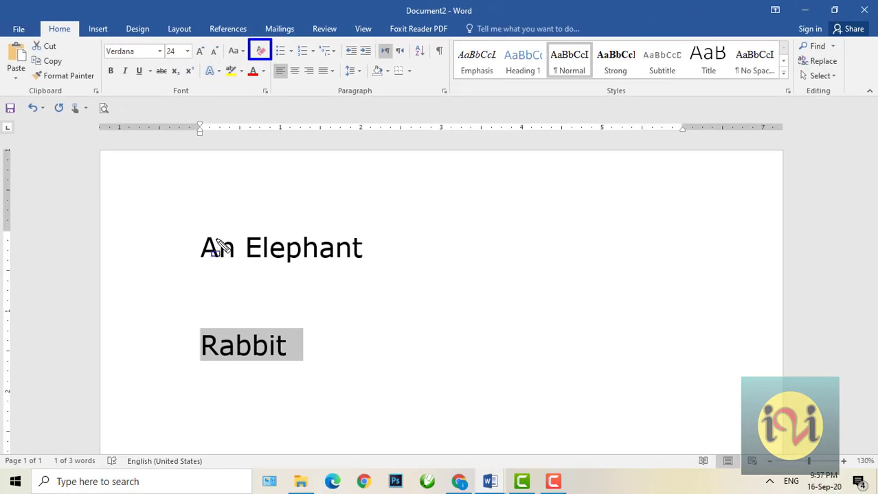
{"action": "key", "text": "Escape"}
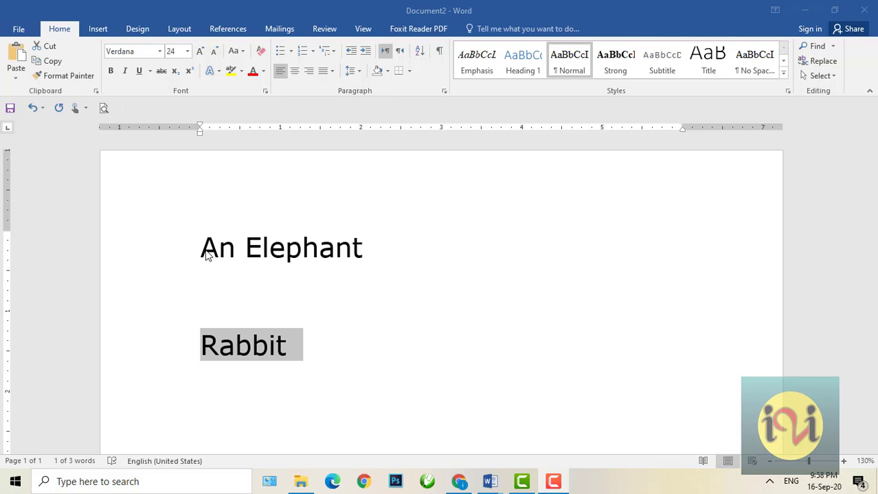
Clear all formatting from both the "An Elephant" and "Rabbit" lines
{"action": "left_click_drag", "start_coordinate": [200, 245], "coordinate": [292, 347]}
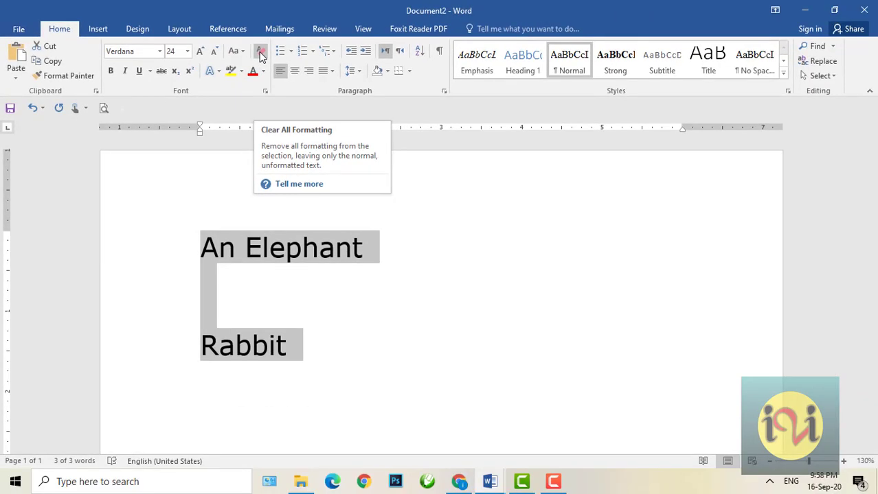
{"action": "left_click", "coordinate": [260, 55]}
{"action": "left_click", "coordinate": [273, 320]}
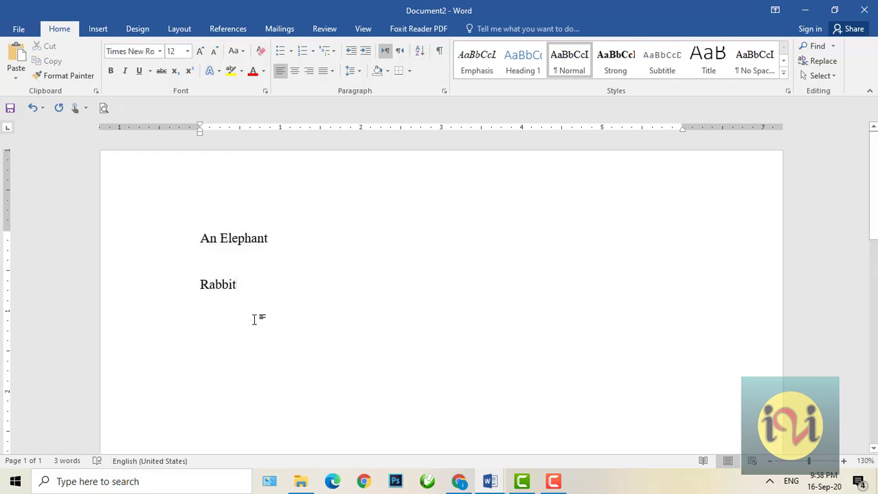